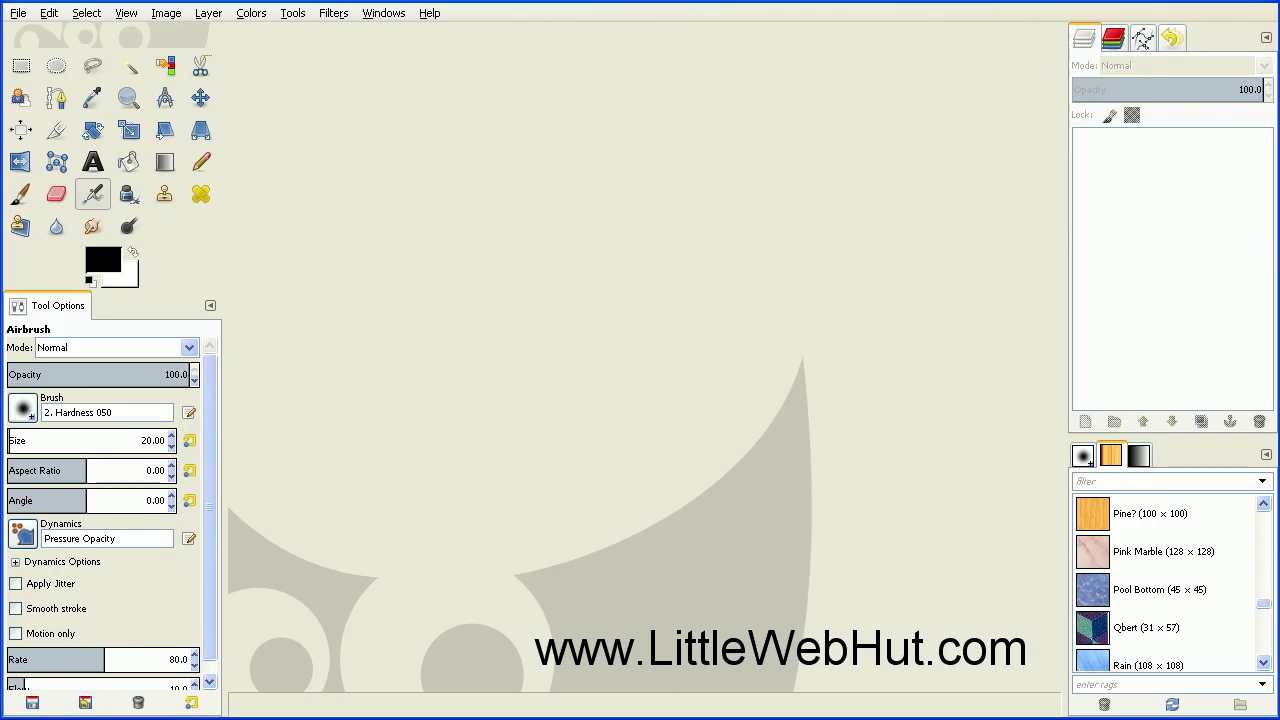
Create a new blank white image at 640 × 400 pixels via File > New
click(18, 13)
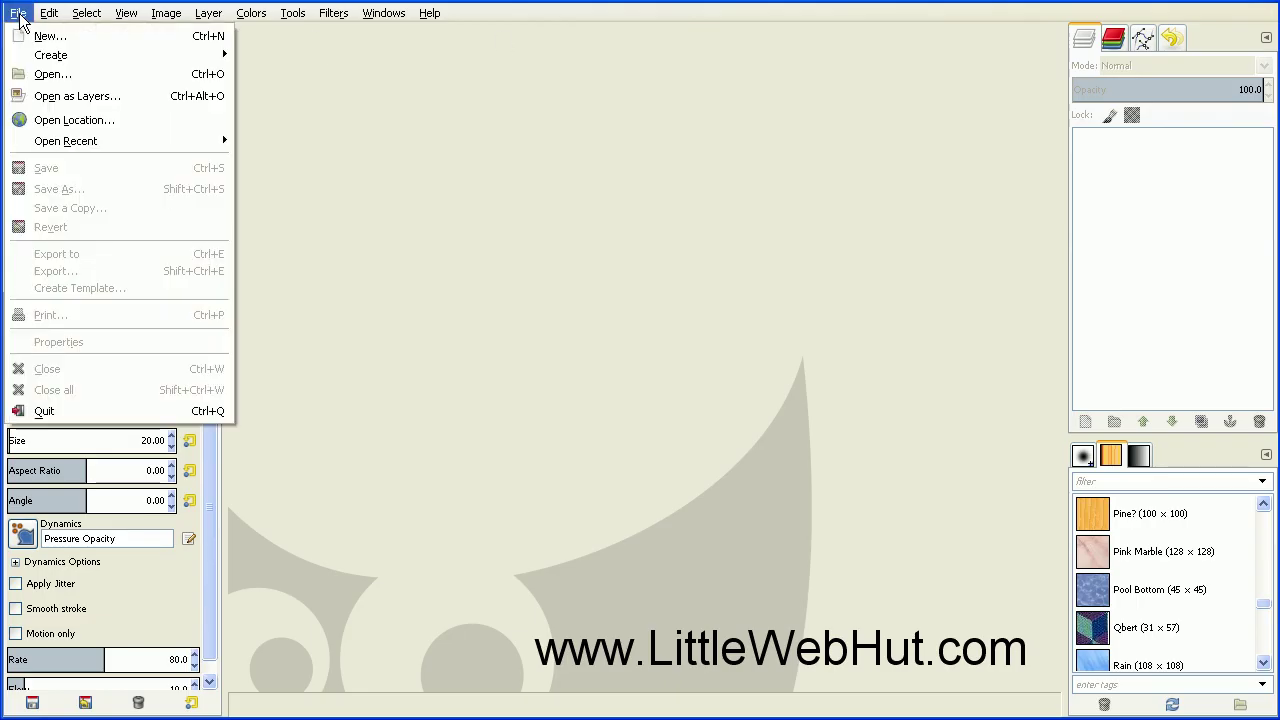
click(40, 36)
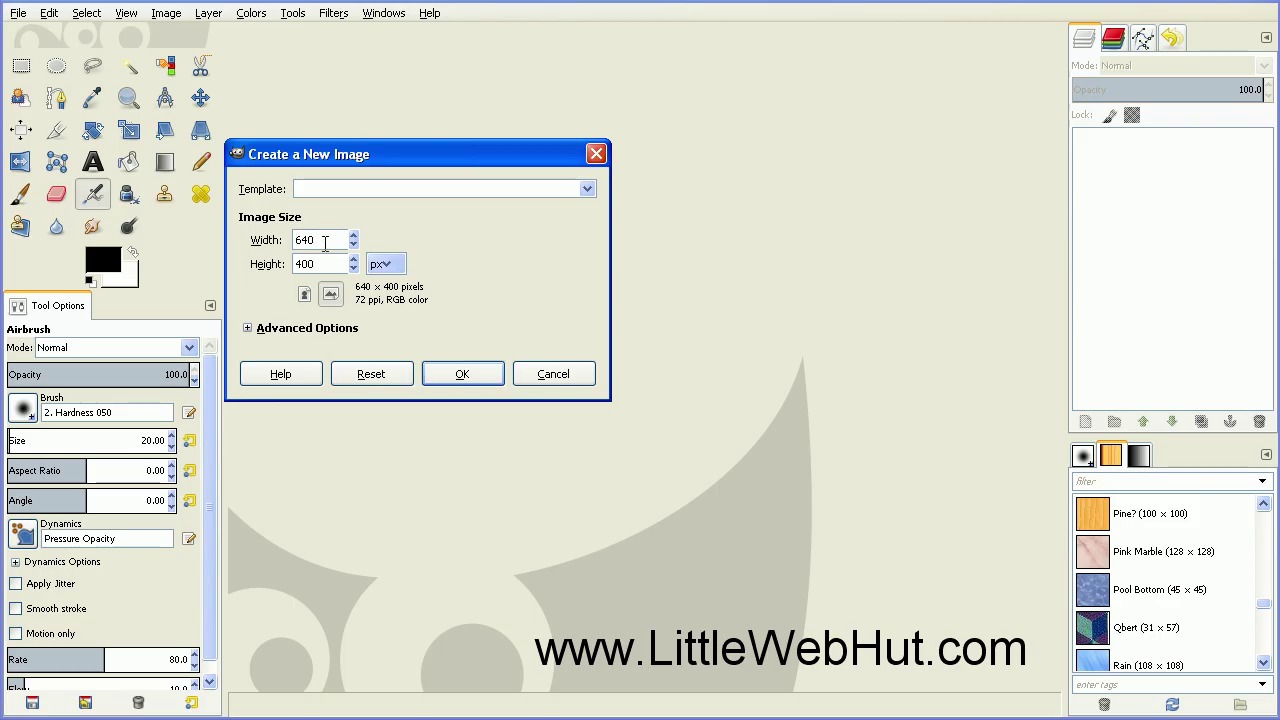
click(468, 376)
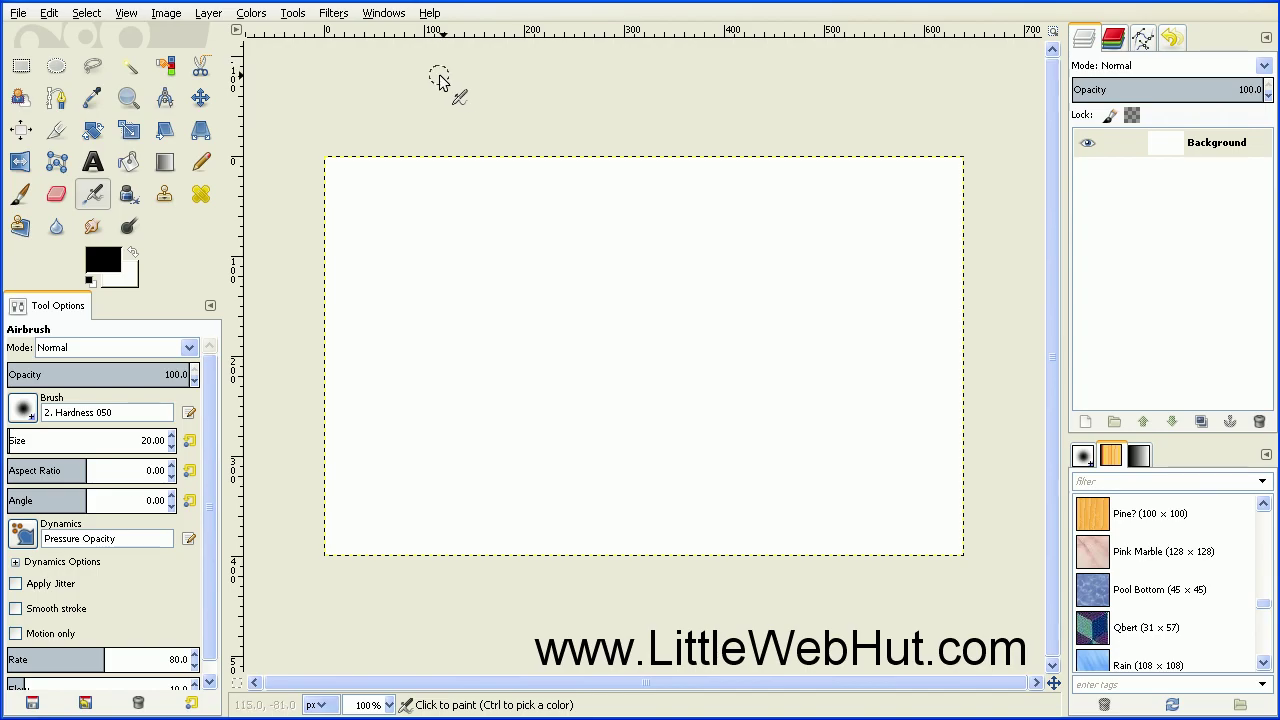
With the Text tool set to Sans Bold size 200, type 'GIMP' on the canvas
click(92, 163)
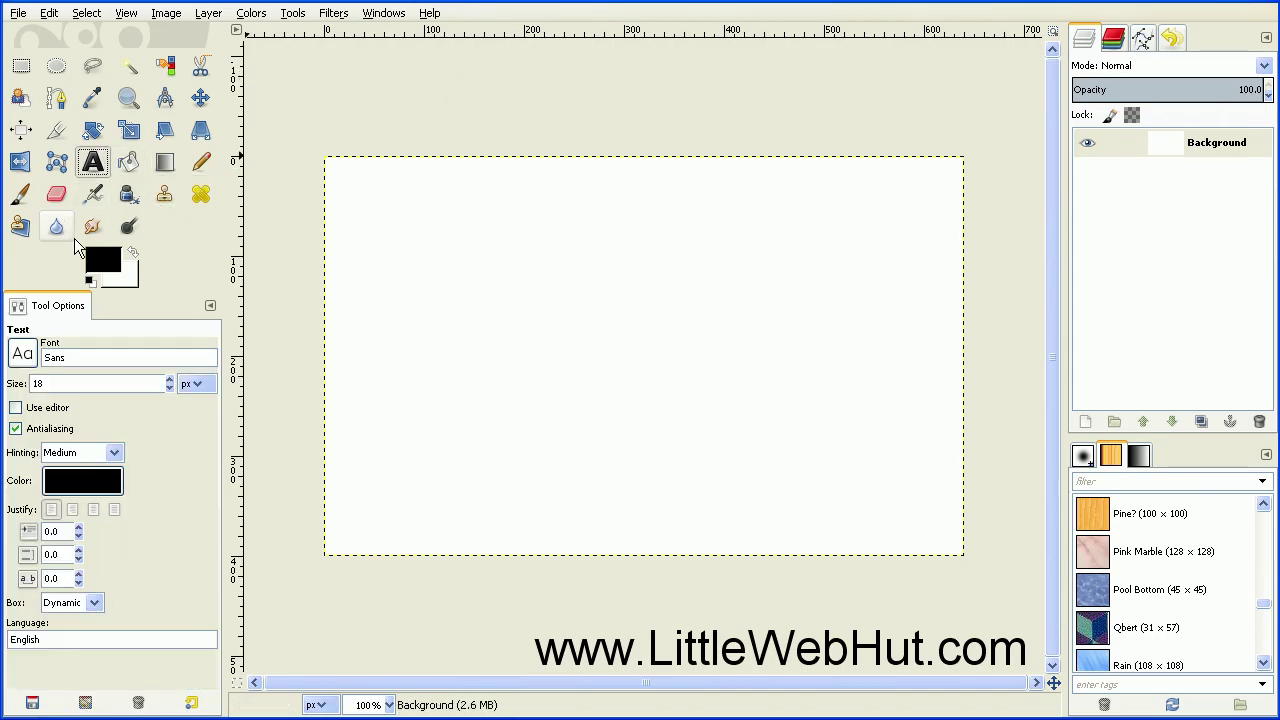
click(26, 355)
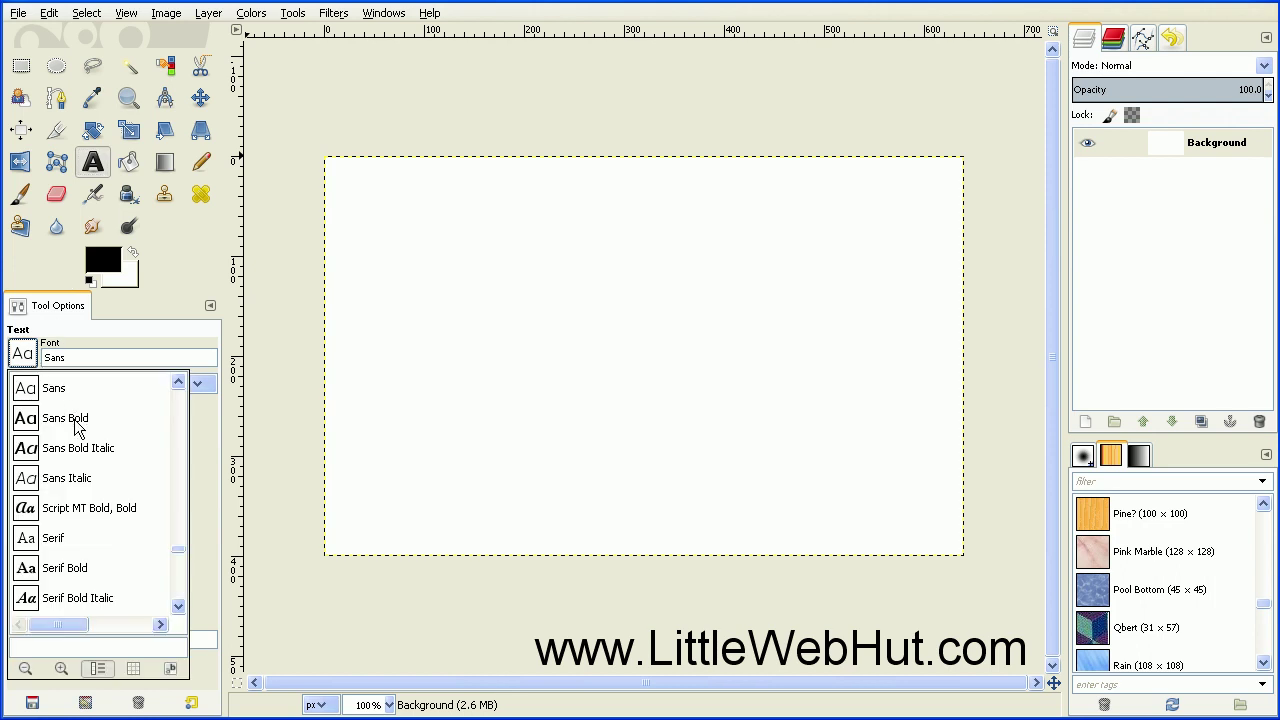
click(74, 420)
click(61, 384)
drag(61, 384, 20, 390)
text(200)
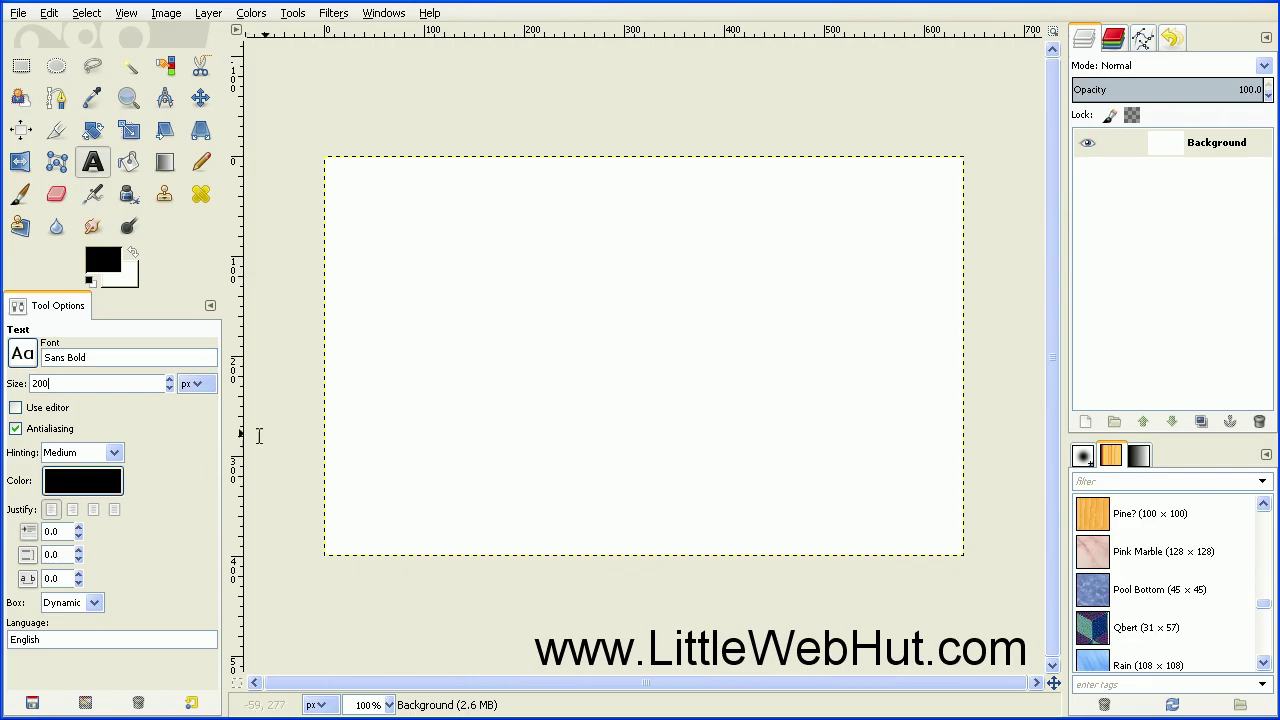
click(349, 348)
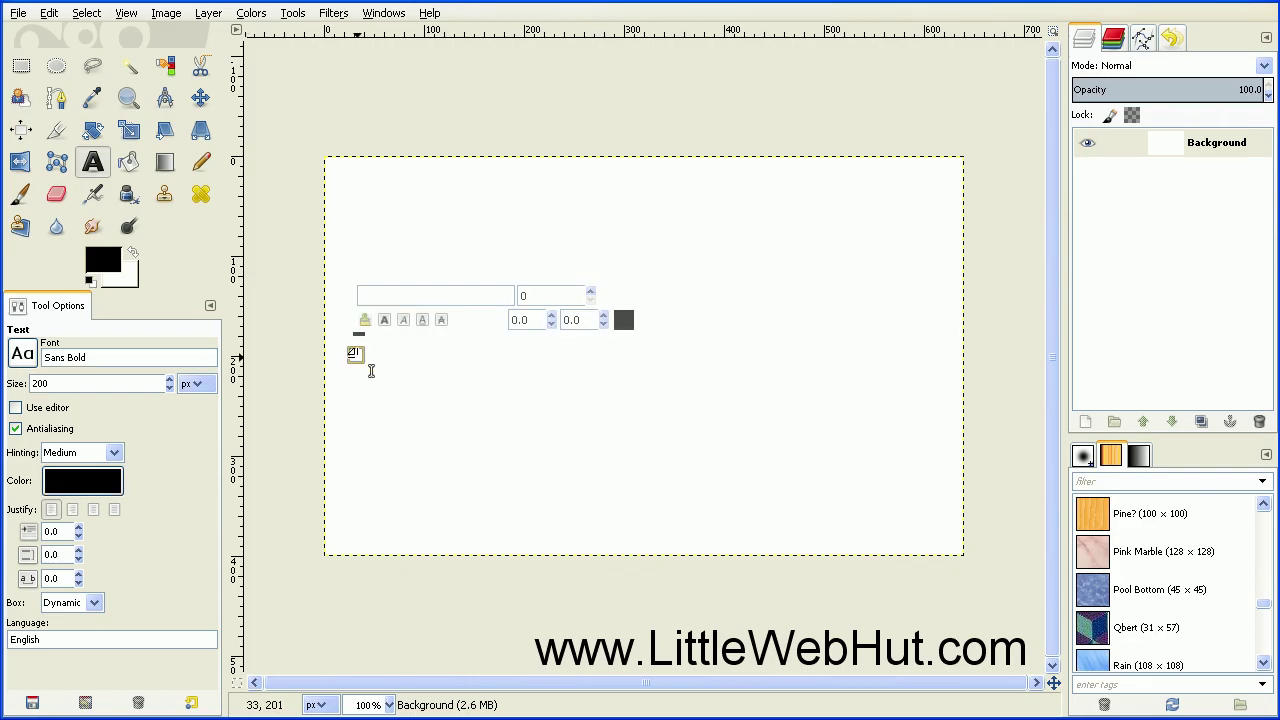
text(GIMP)
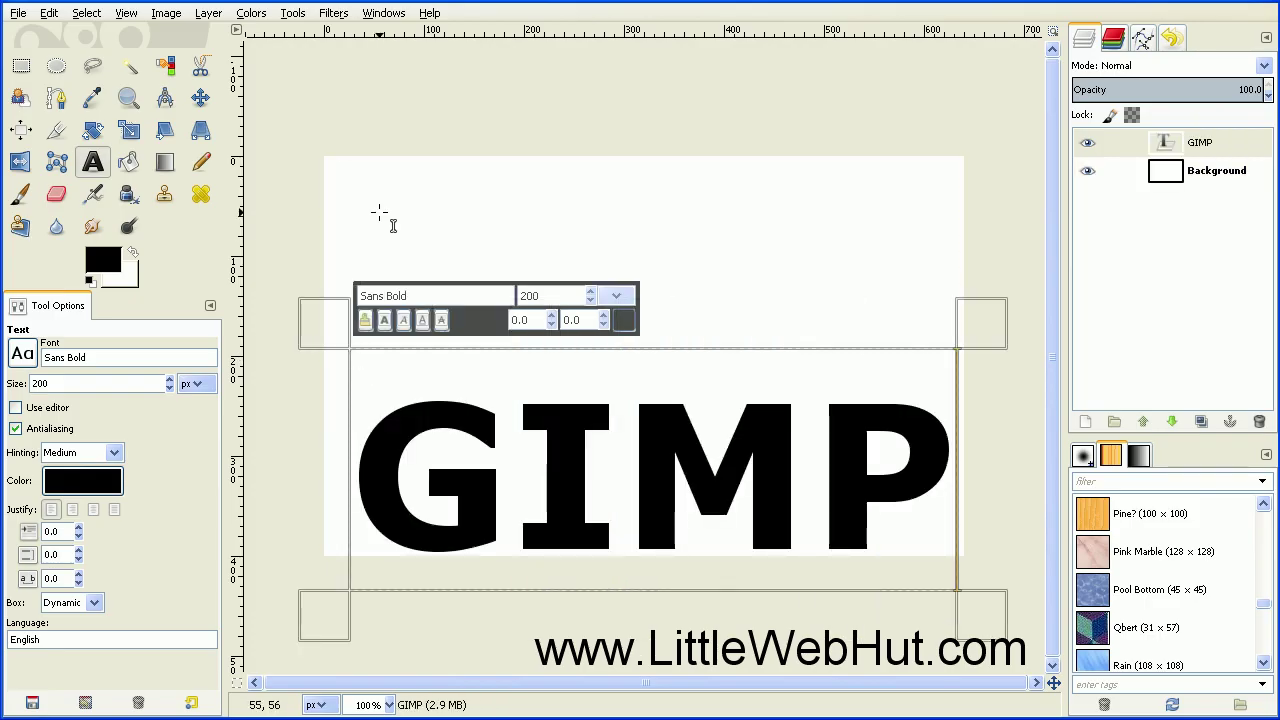
Move the GIMP text up to the canvas middle and resize its layer to image size
click(200, 97)
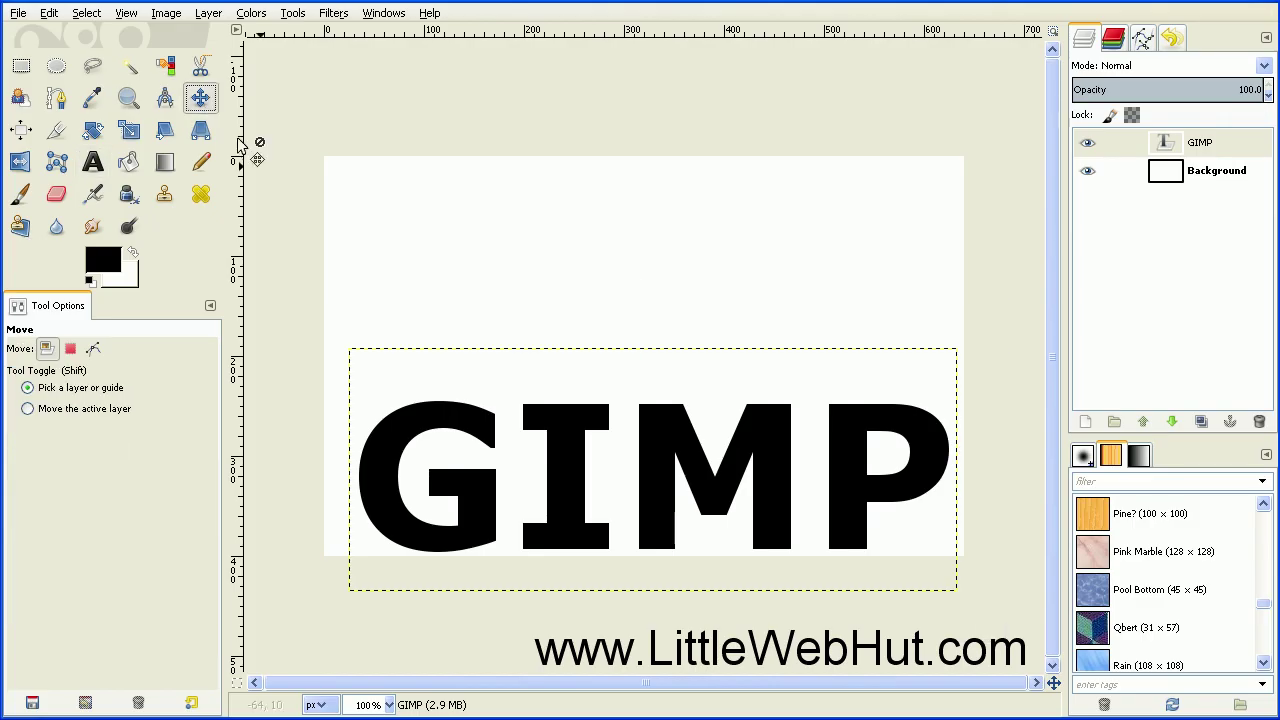
drag(661, 474, 648, 363)
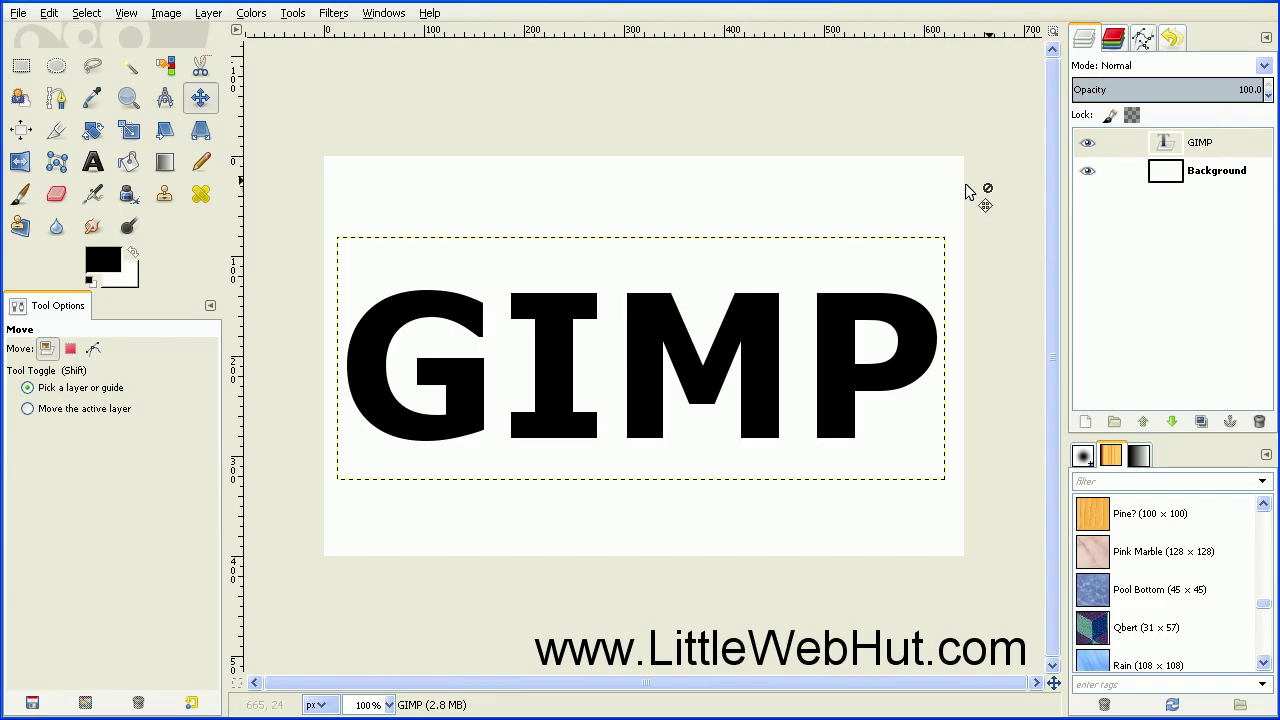
right_click(1110, 140)
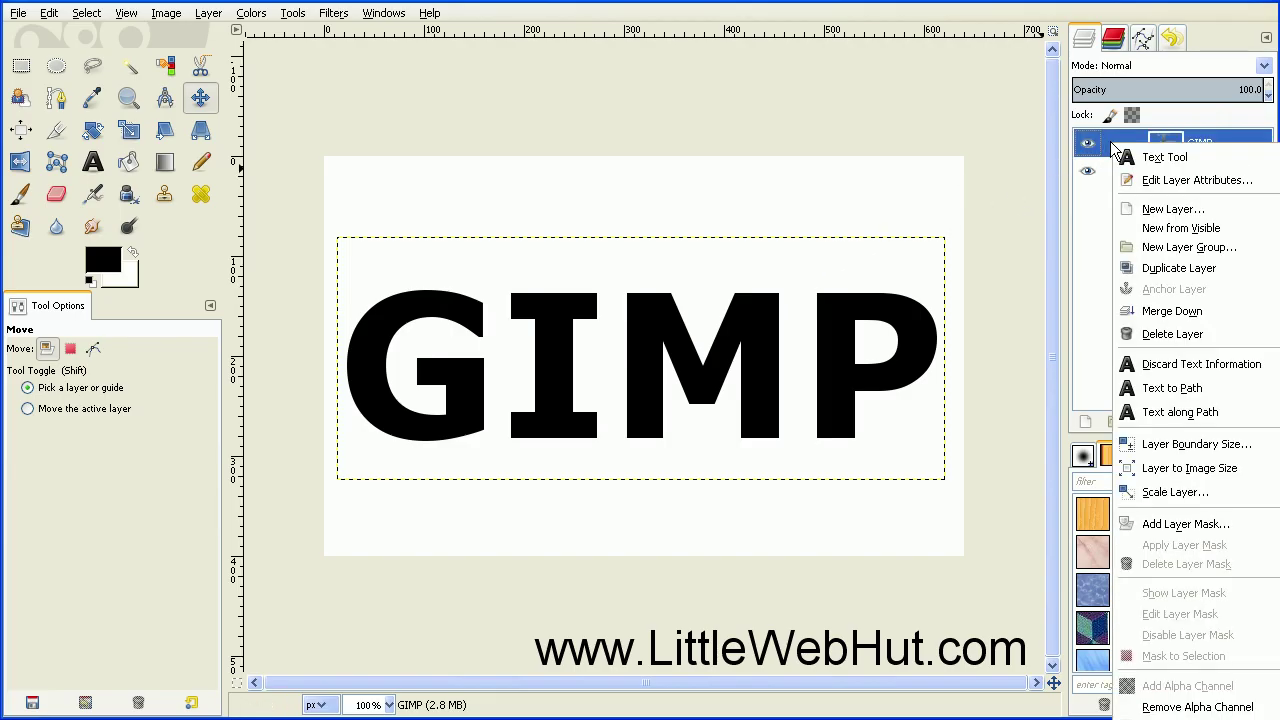
click(1138, 468)
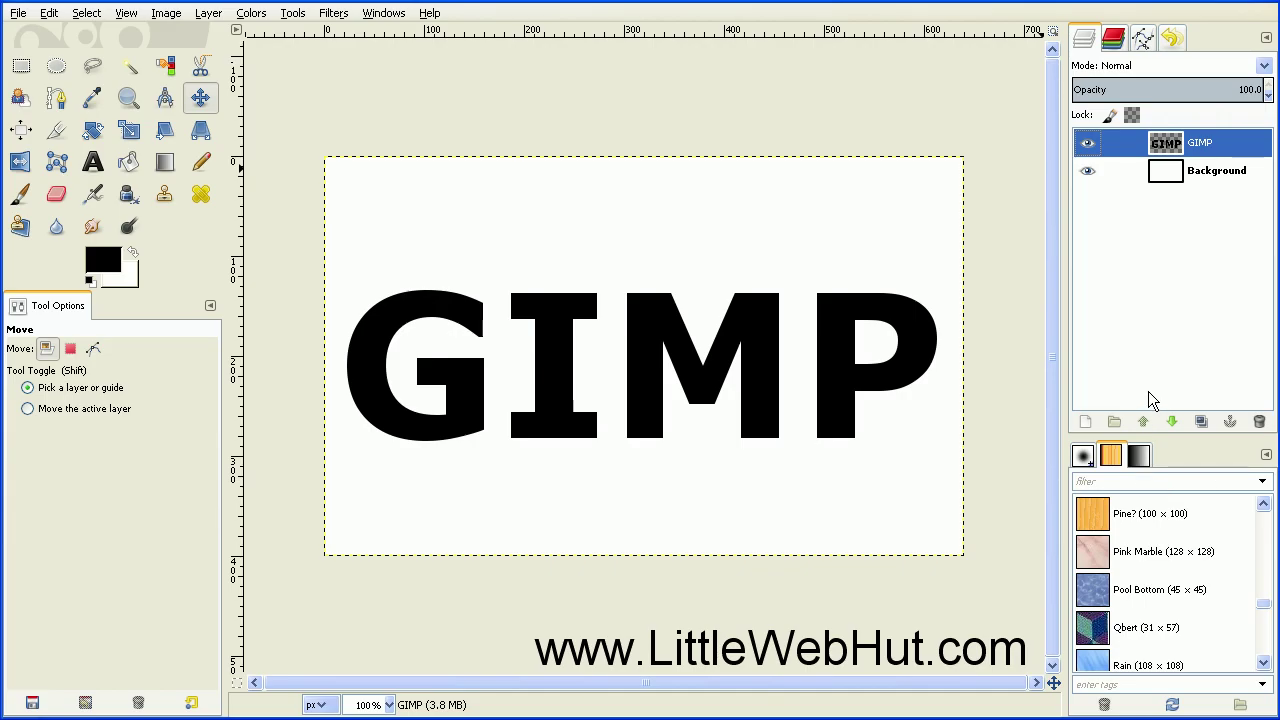
Duplicate the GIMP layer, hide the GIMP #1 copy, and reselect the original GIMP layer
click(1201, 422)
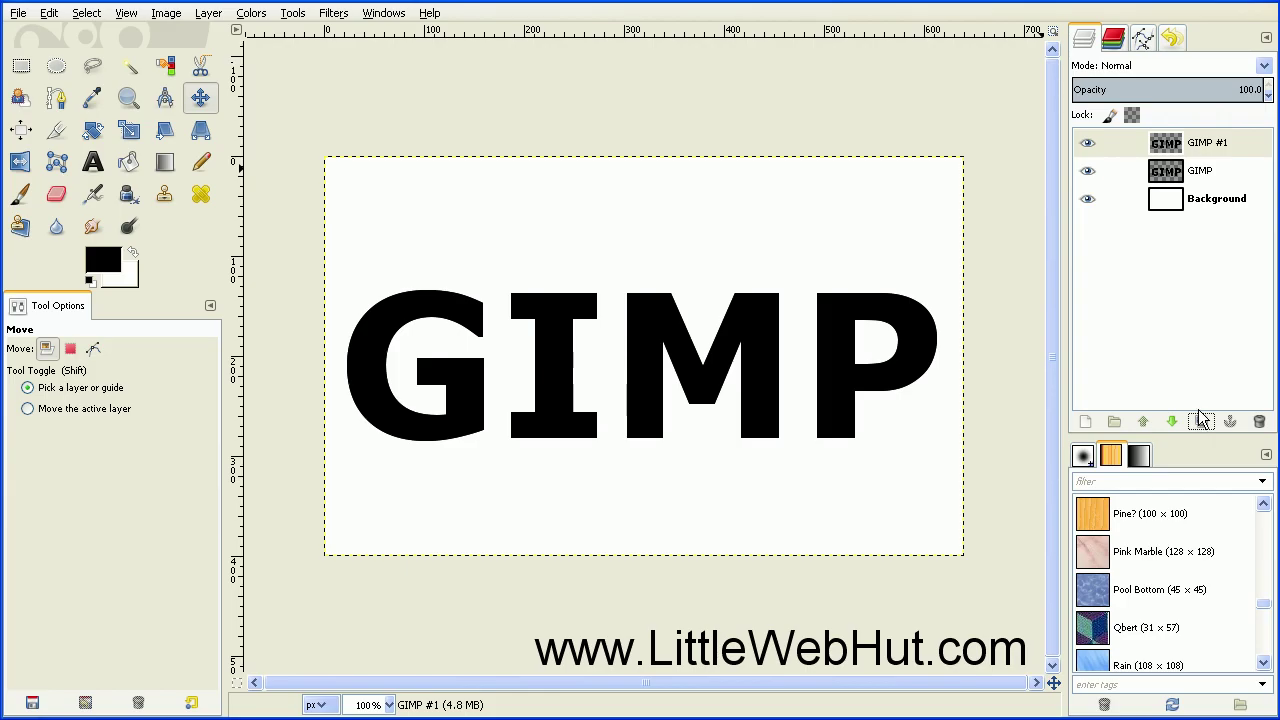
click(1089, 146)
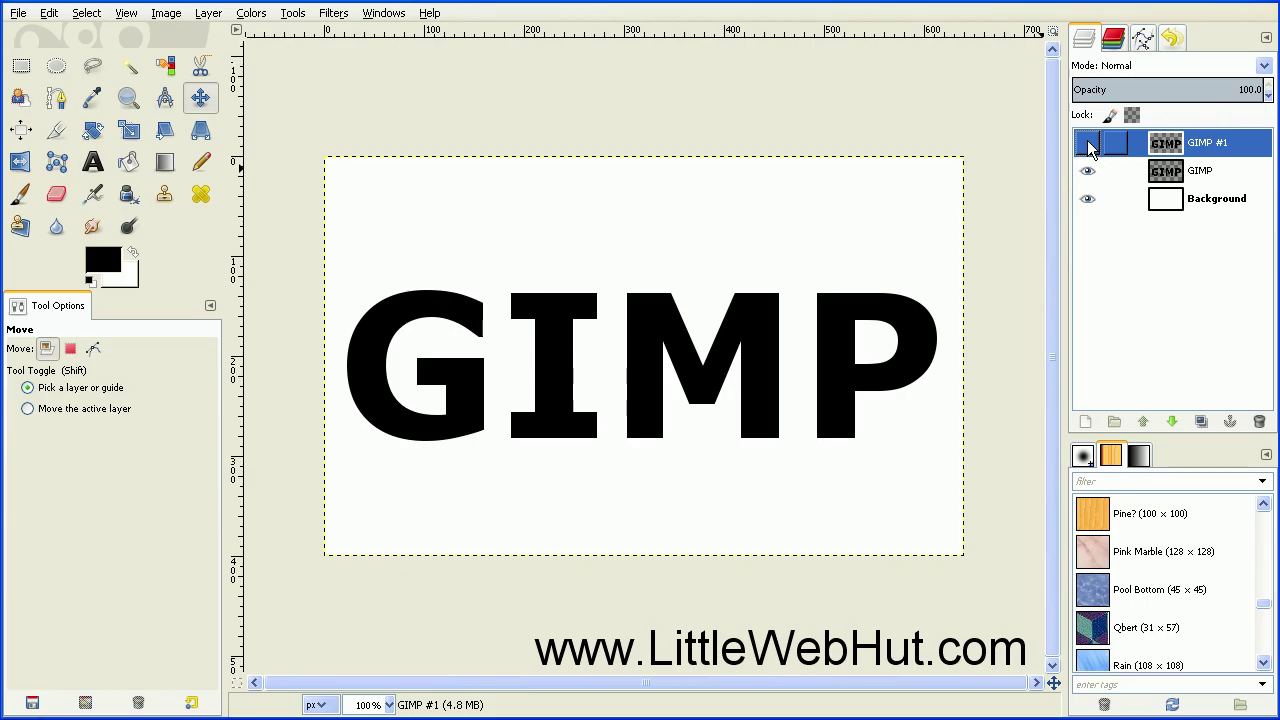
click(1088, 145)
click(1134, 172)
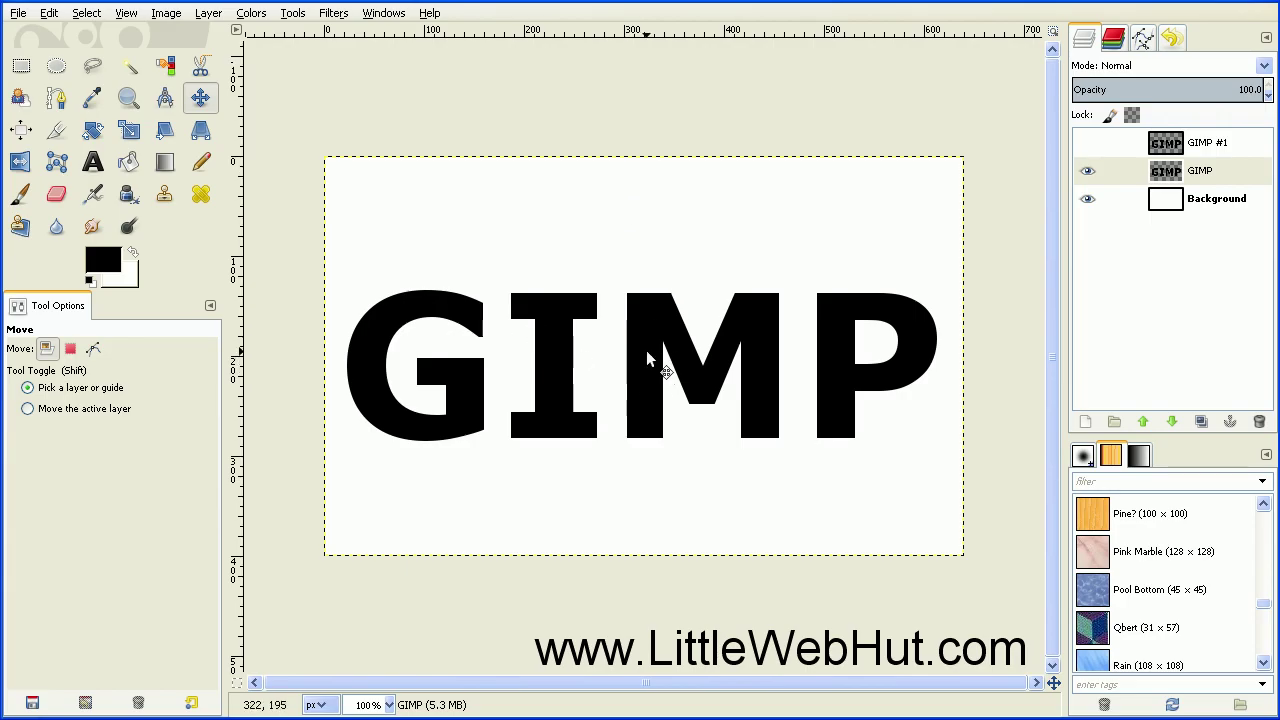
Measure from the text's centre to the left edge (321 px) and top edge (210 px)
click(167, 99)
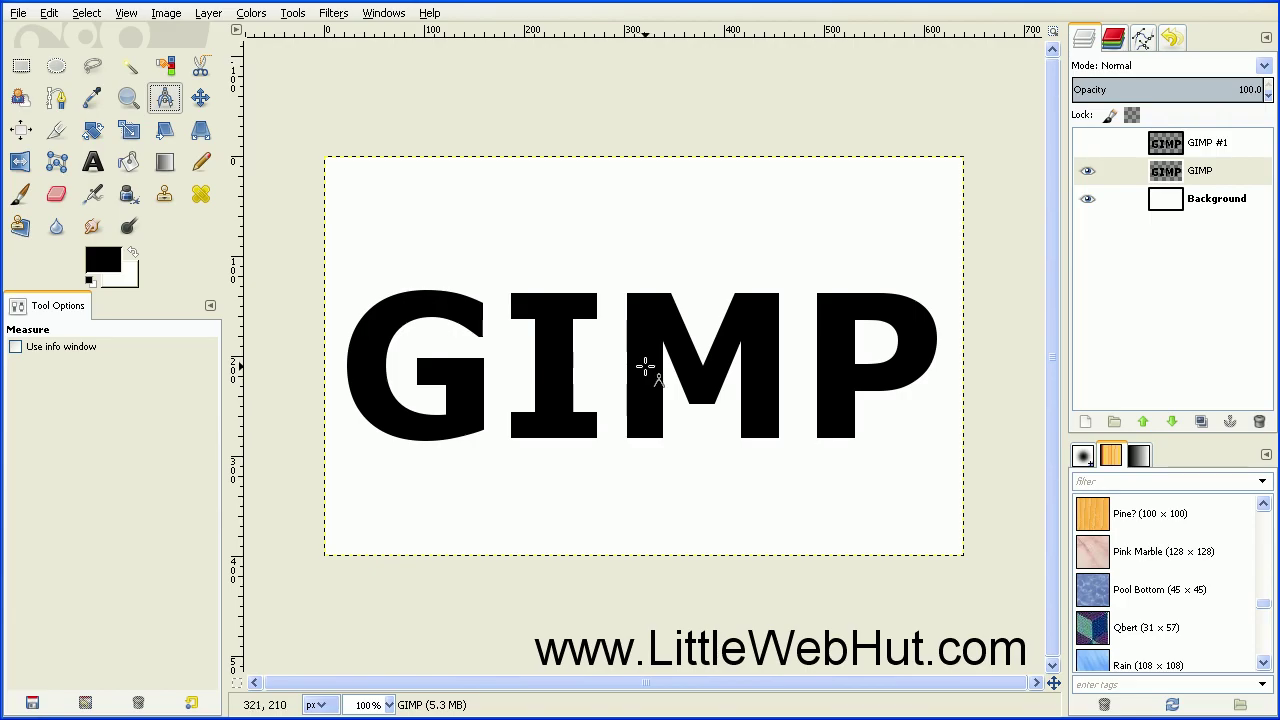
drag(645, 367, 323, 364)
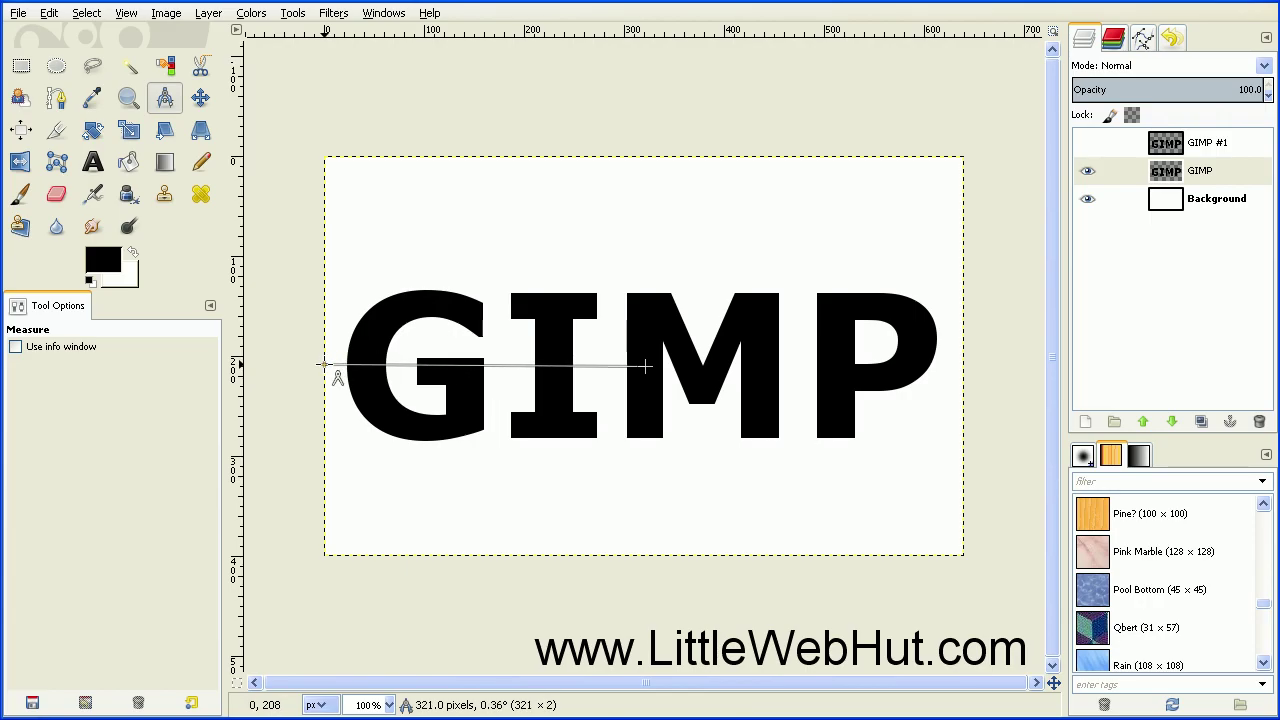
drag(323, 365, 322, 365)
drag(324, 364, 646, 155)
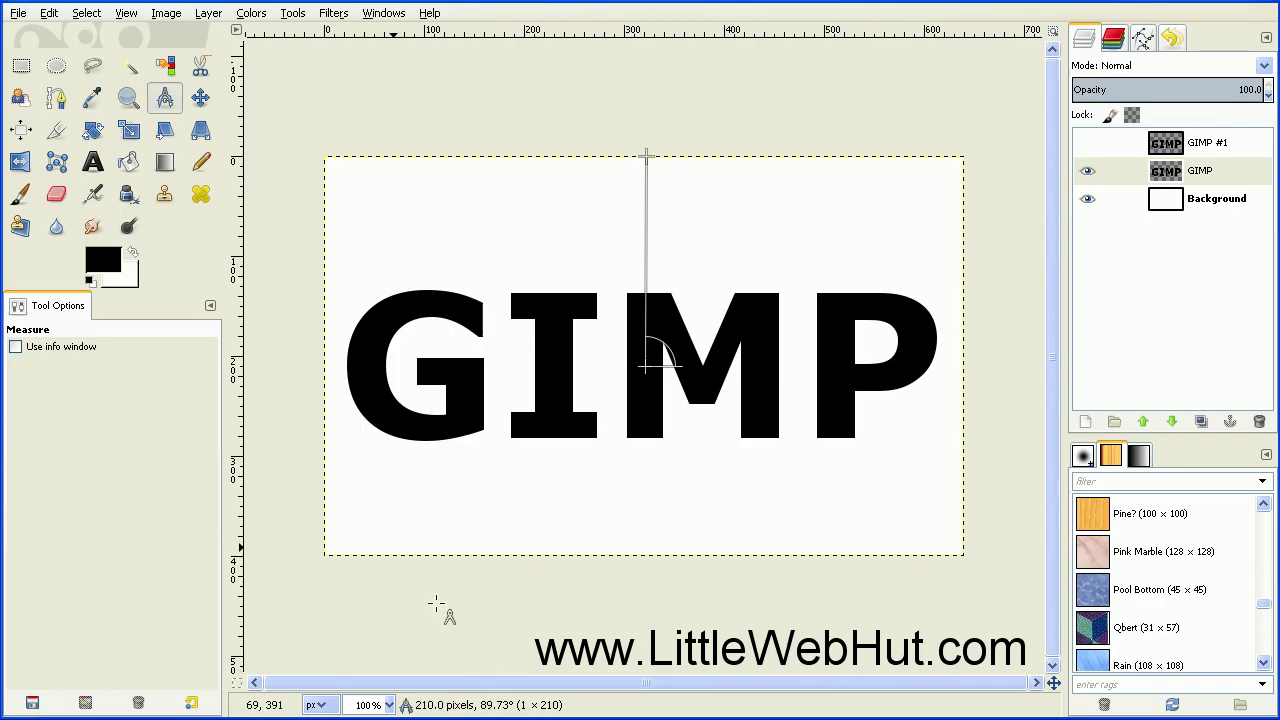
Apply a Zoom motion blur centred at 321, 210, outward off, length about 30, to the text
click(337, 17)
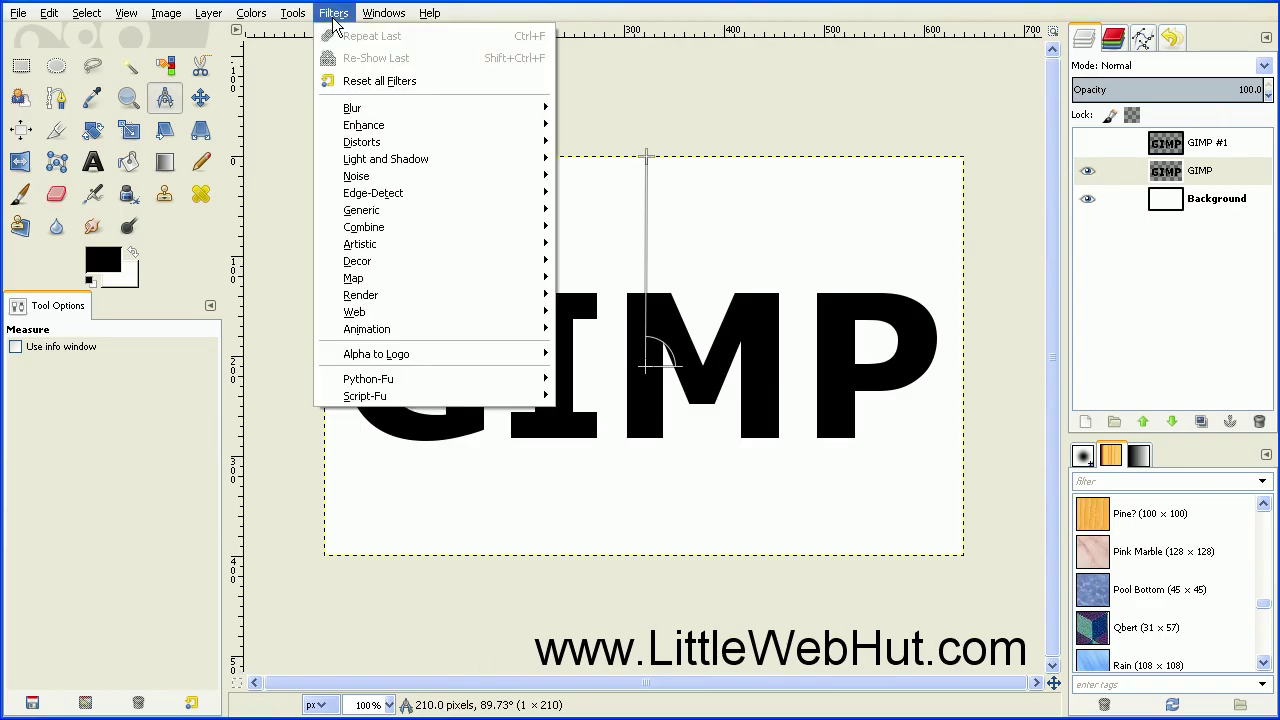
mouse_move(393, 100)
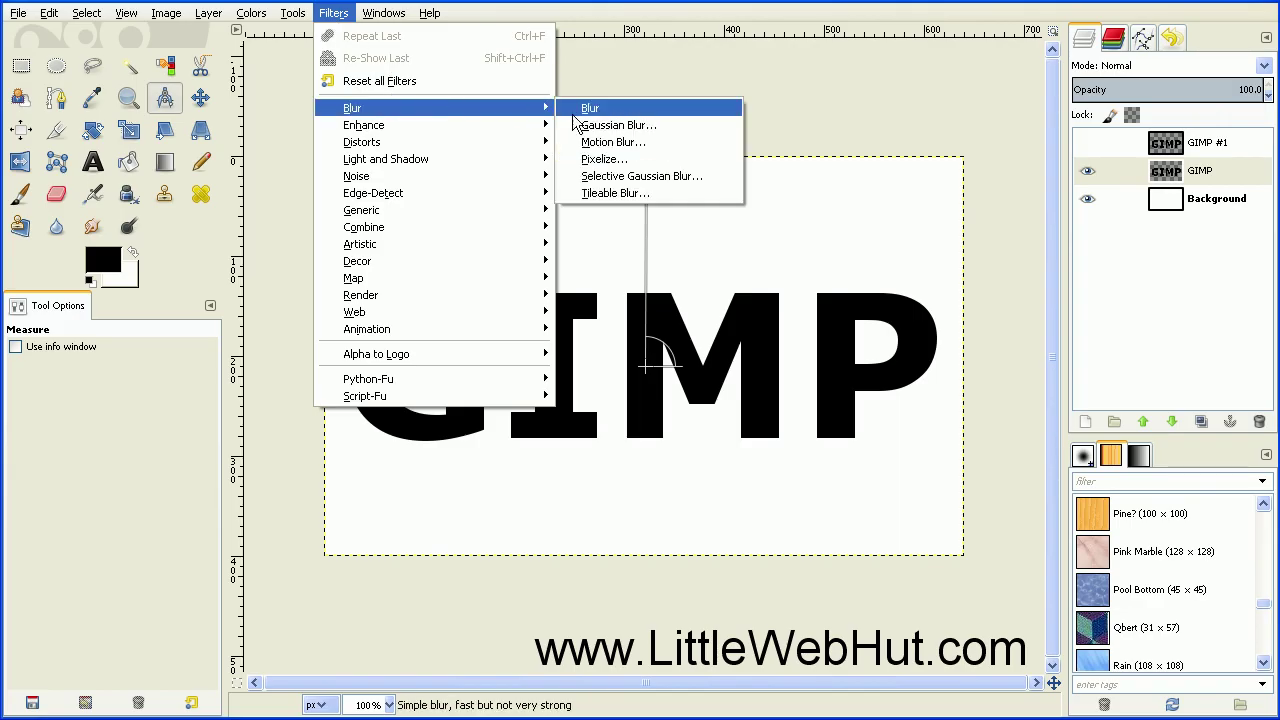
click(605, 144)
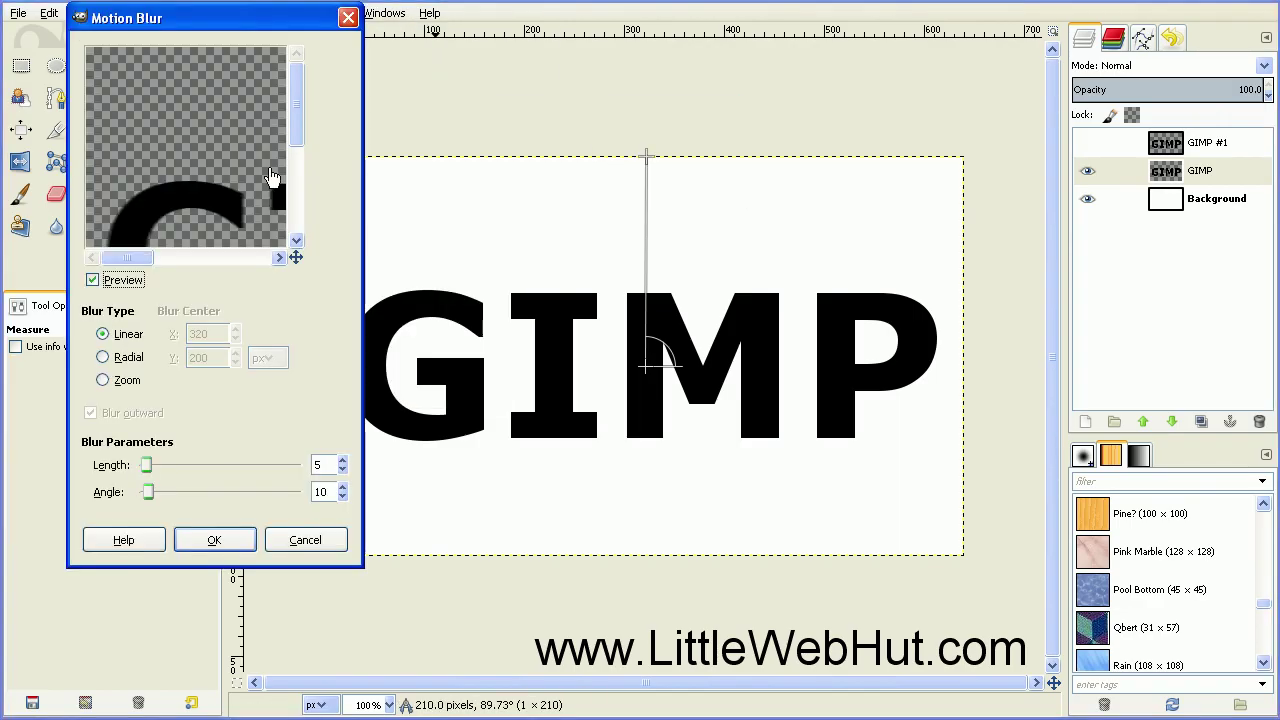
click(103, 380)
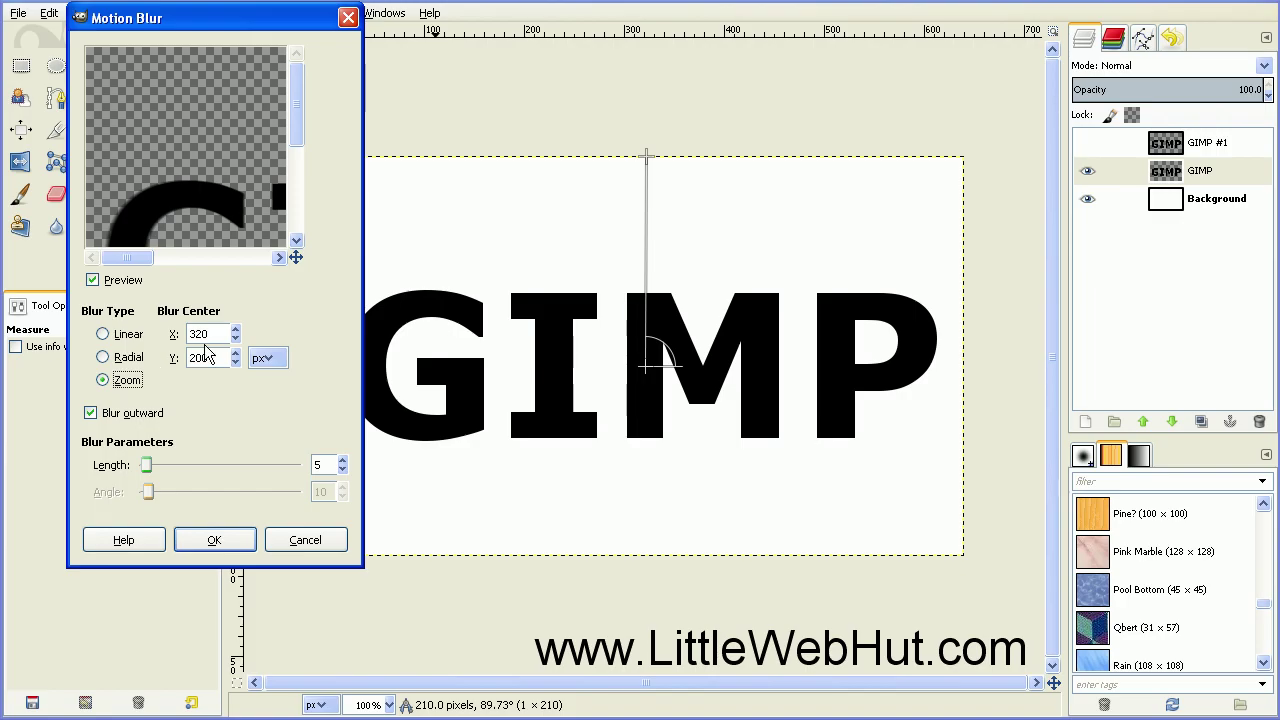
drag(208, 336, 172, 342)
text(3)
click(214, 360)
click(90, 414)
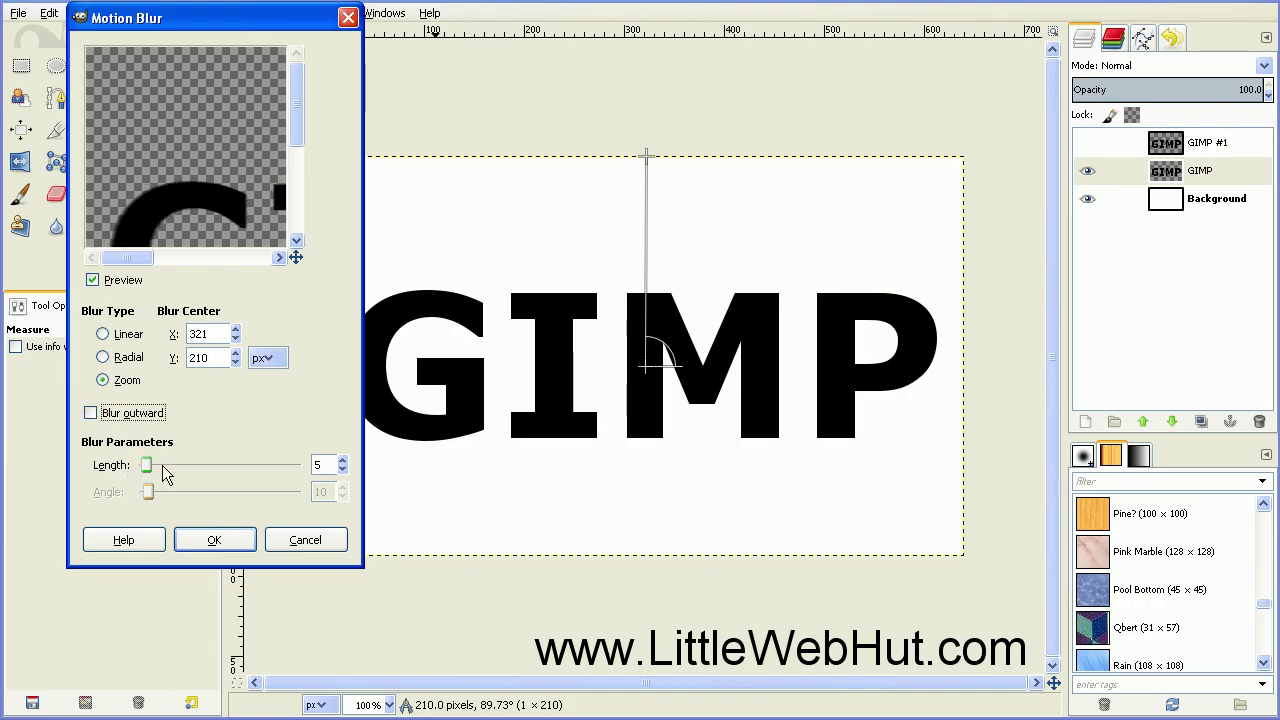
drag(147, 467, 169, 468)
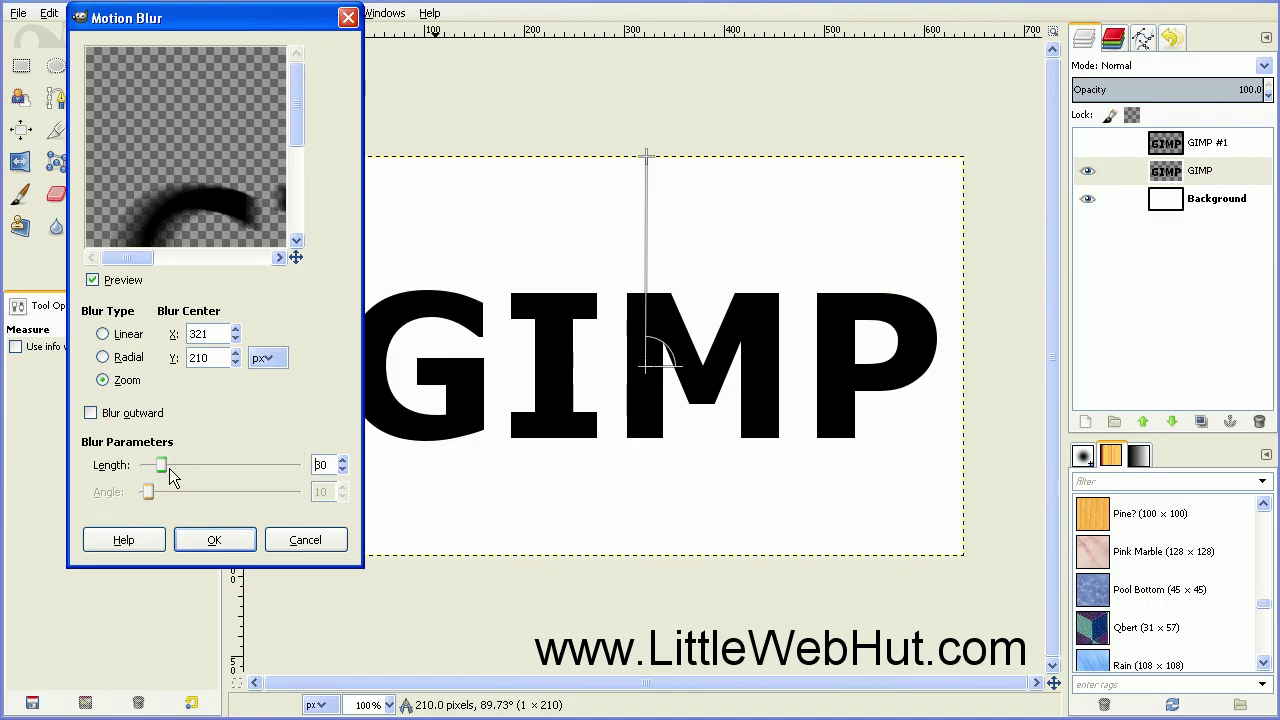
click(214, 541)
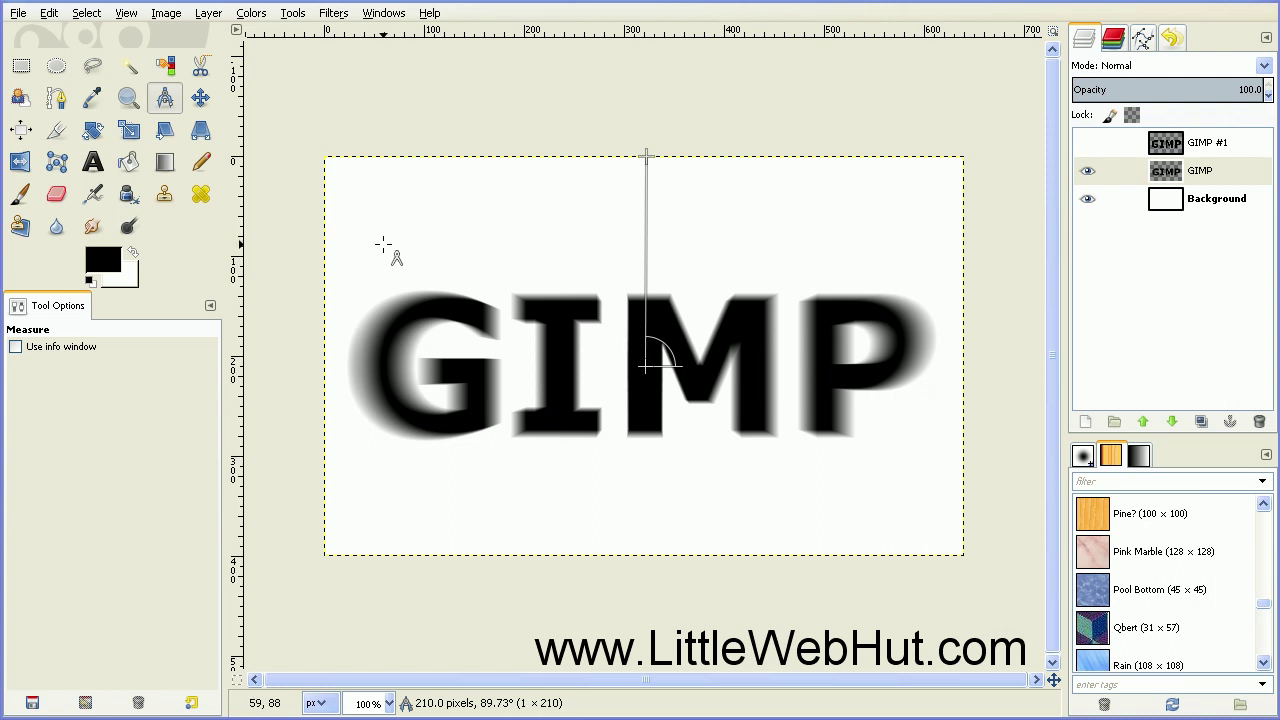
click(165, 67)
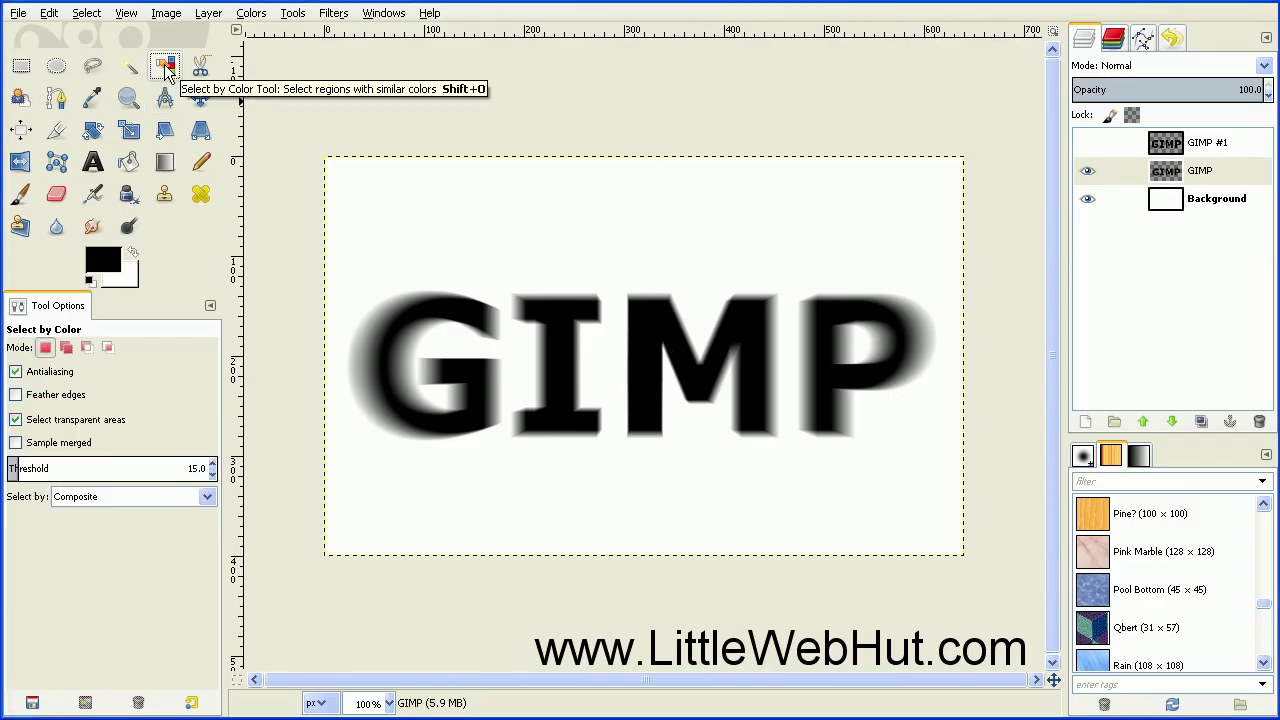
Select the white surroundings by colour, then invert the selection onto the blurred letters
click(390, 213)
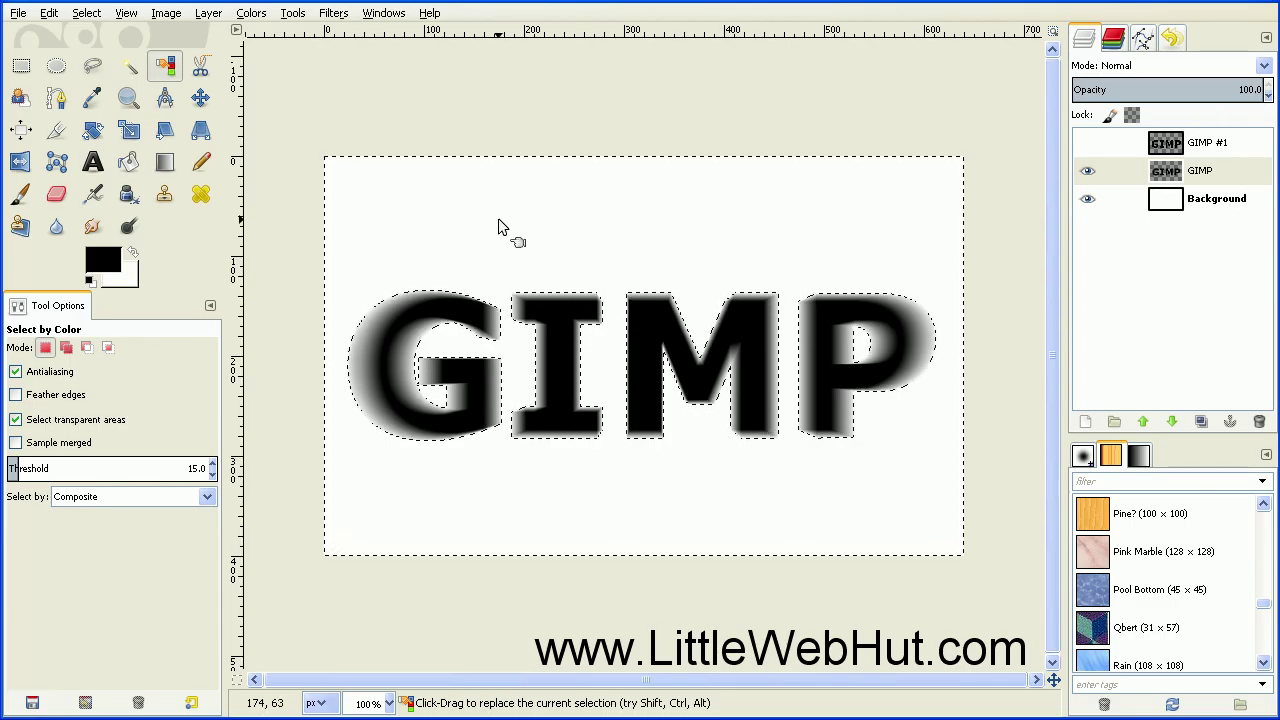
click(86, 14)
click(113, 86)
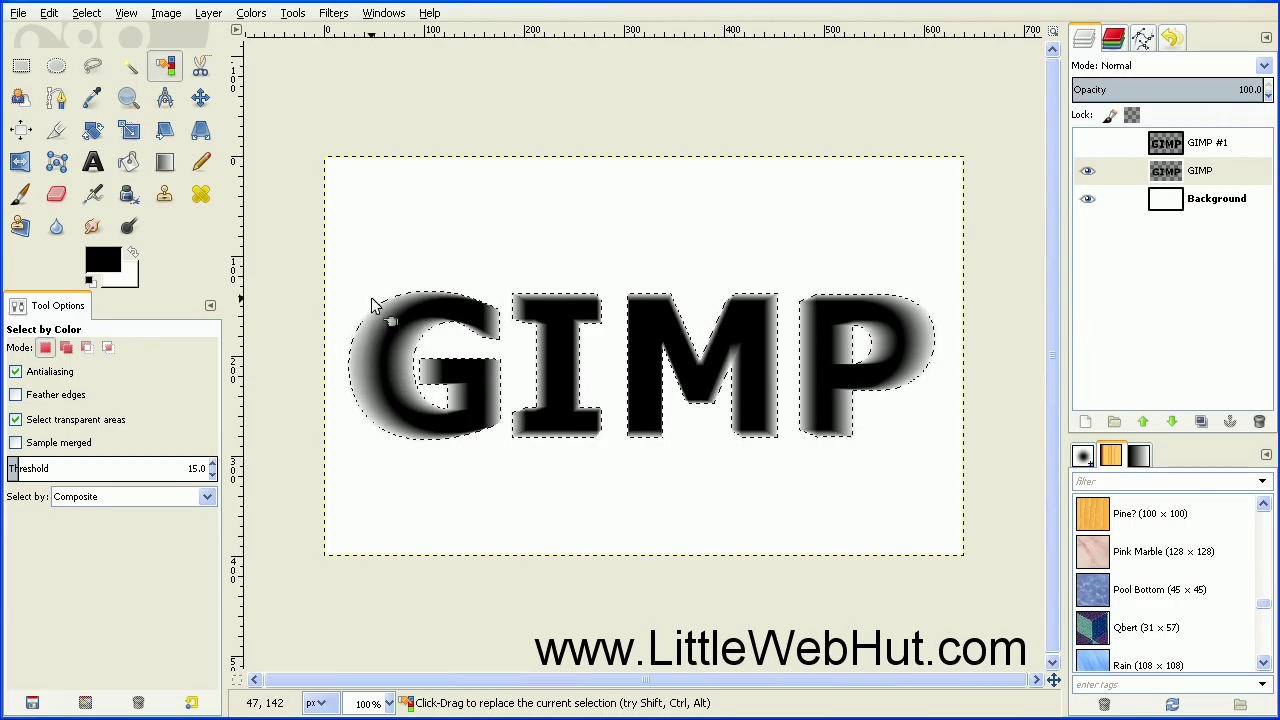
Fill the selected letters with a vertical FG-to-BG gradient, black at top fading to grey
click(165, 163)
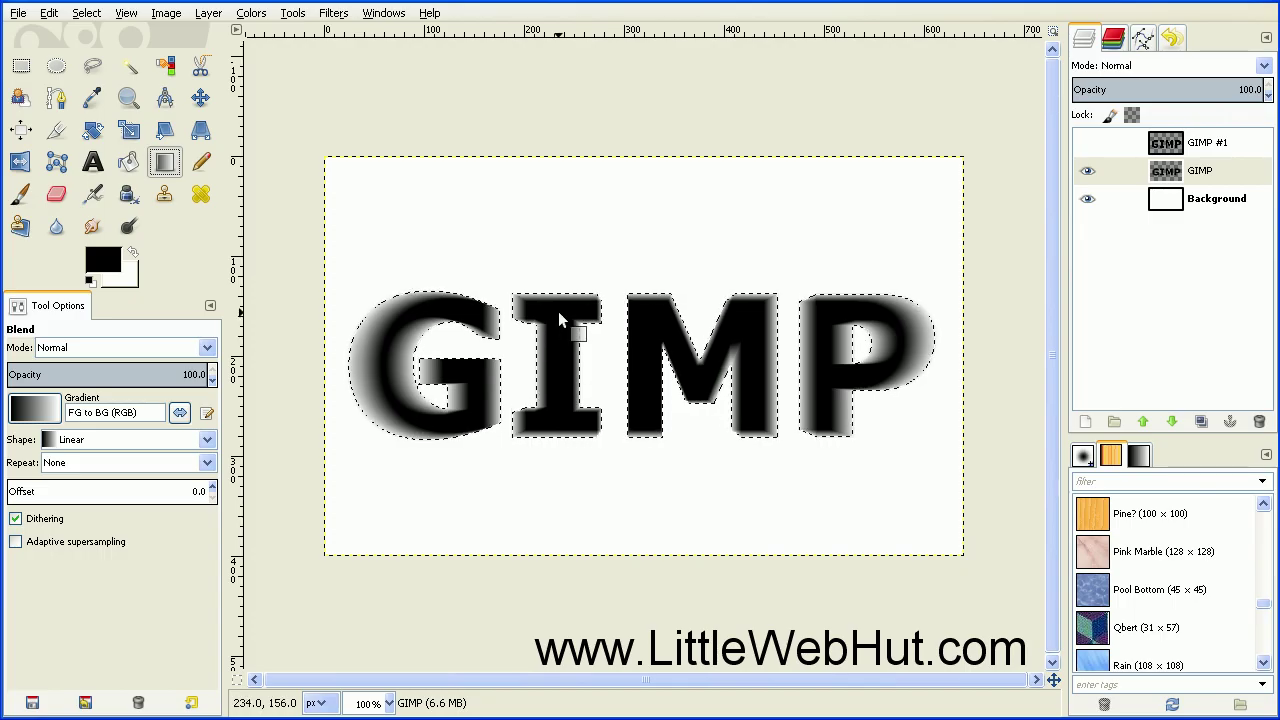
drag(559, 313, 558, 474)
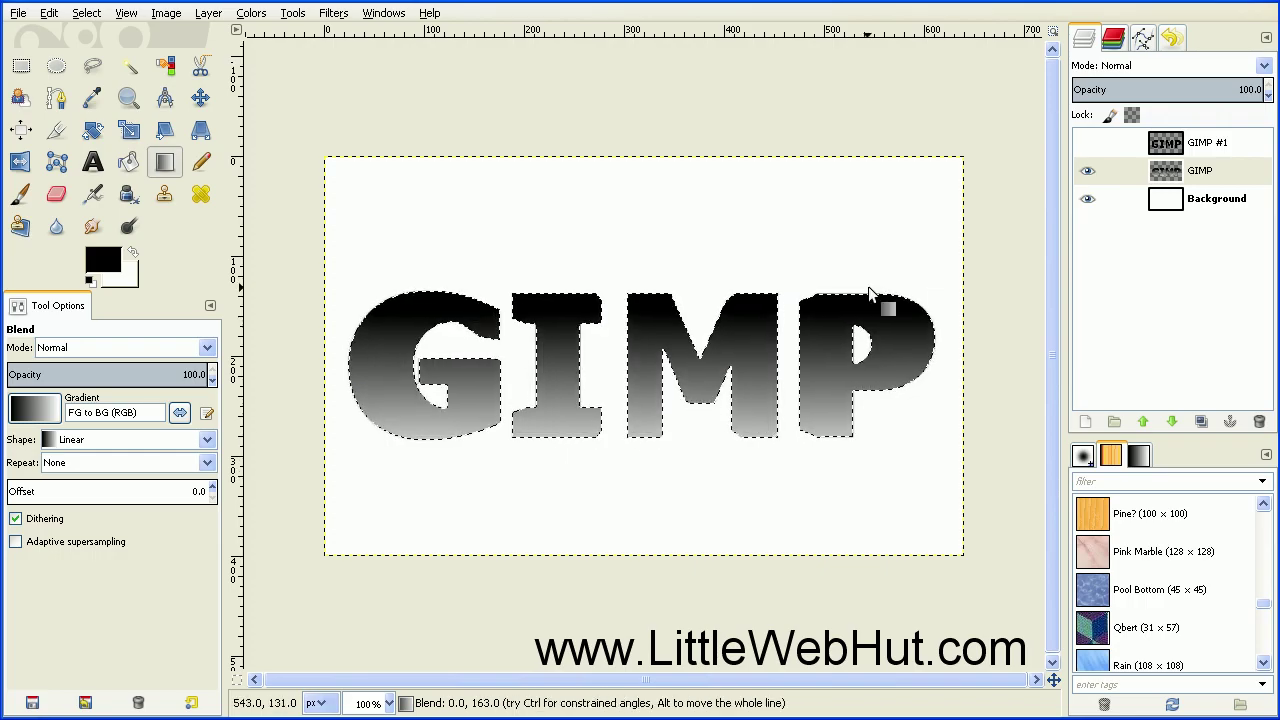
Unhide and activate GIMP #1, then use Alpha to Selection on its letters
click(1088, 145)
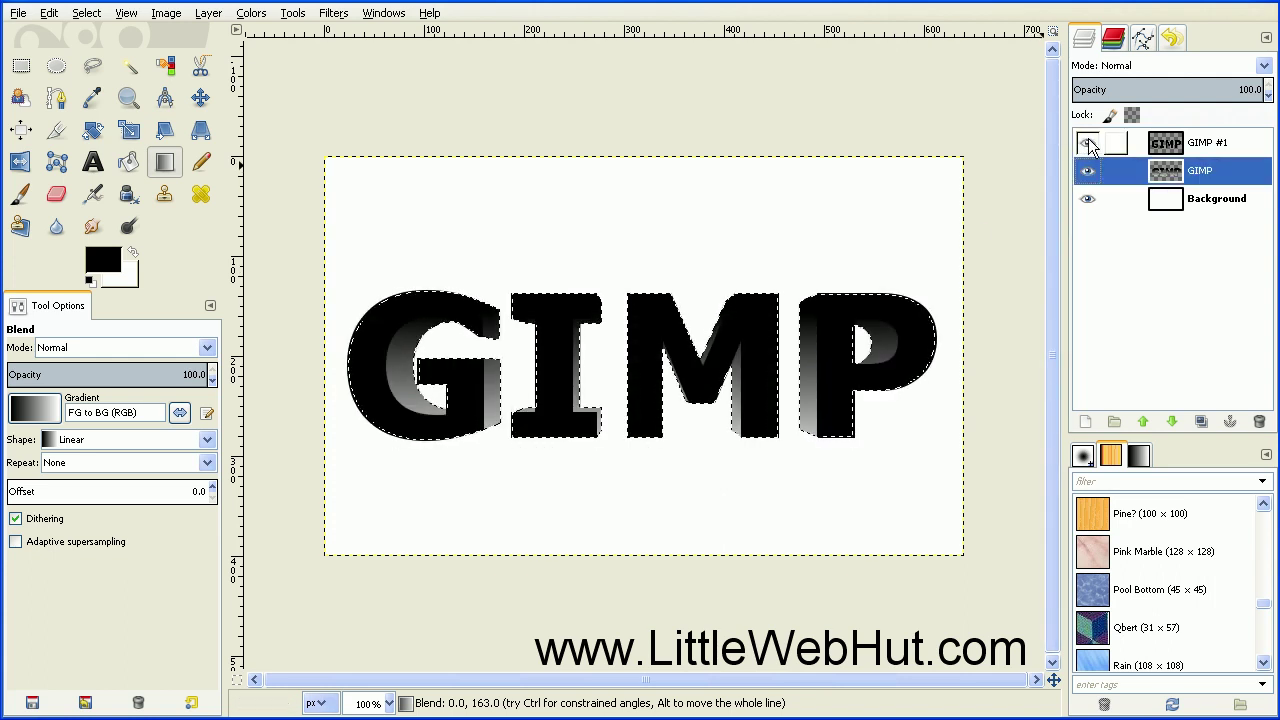
click(1141, 144)
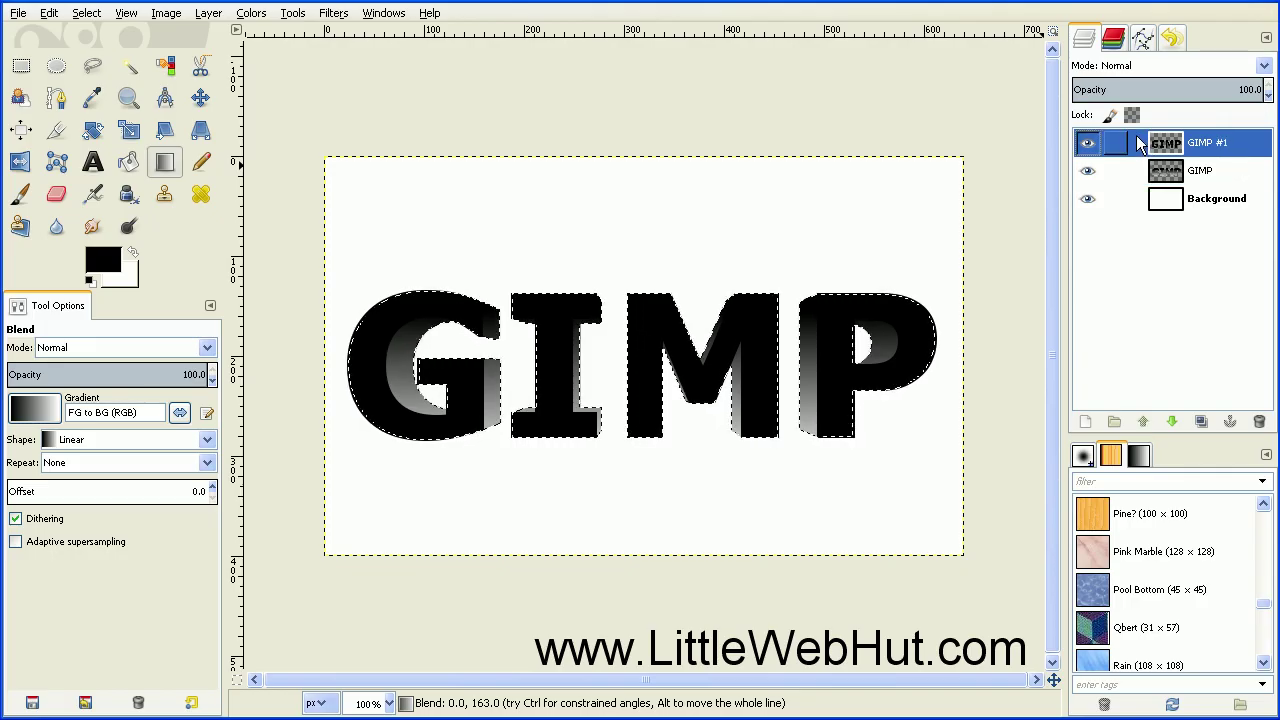
right_click(1137, 144)
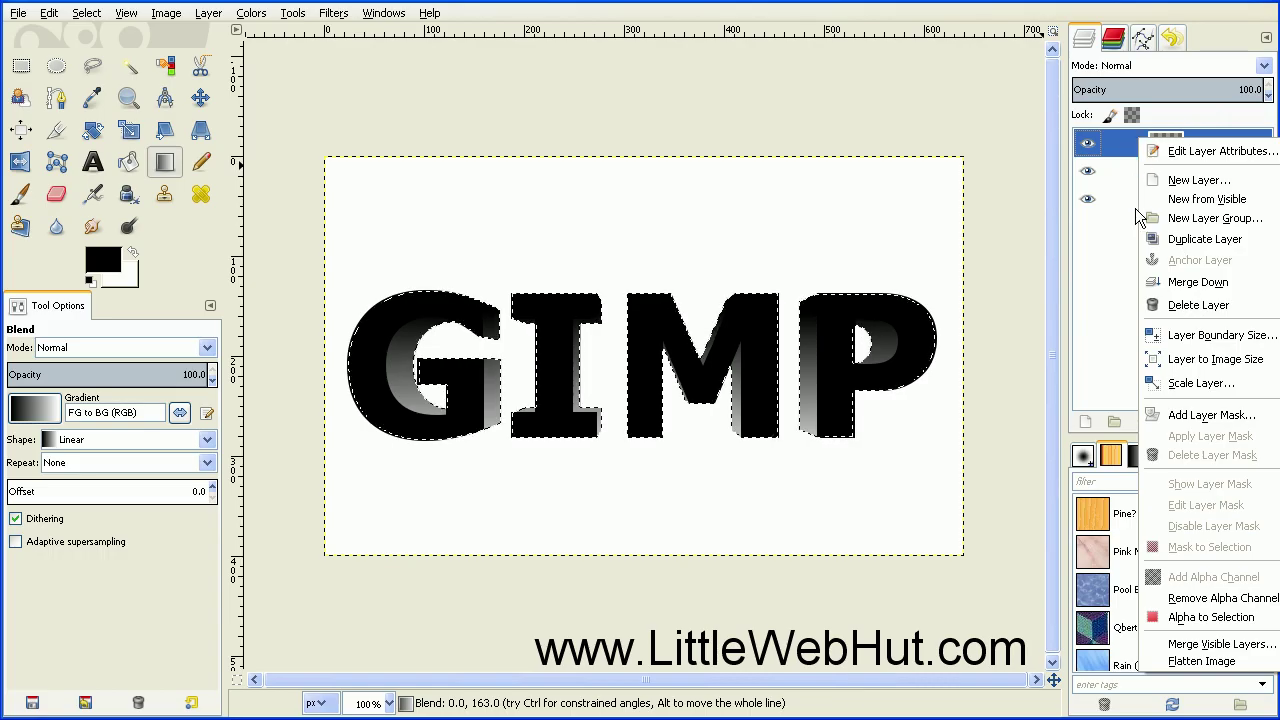
click(1152, 619)
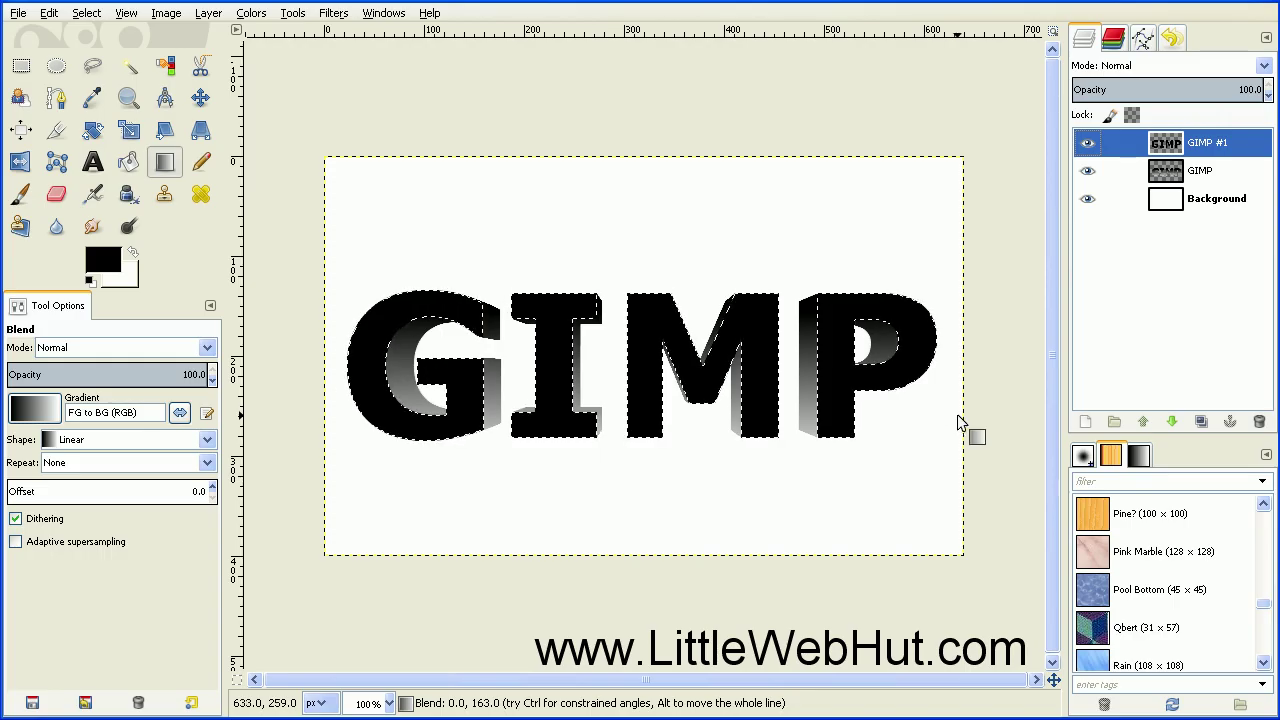
Pick the Ellipse Select tool from the toolbox
click(57, 67)
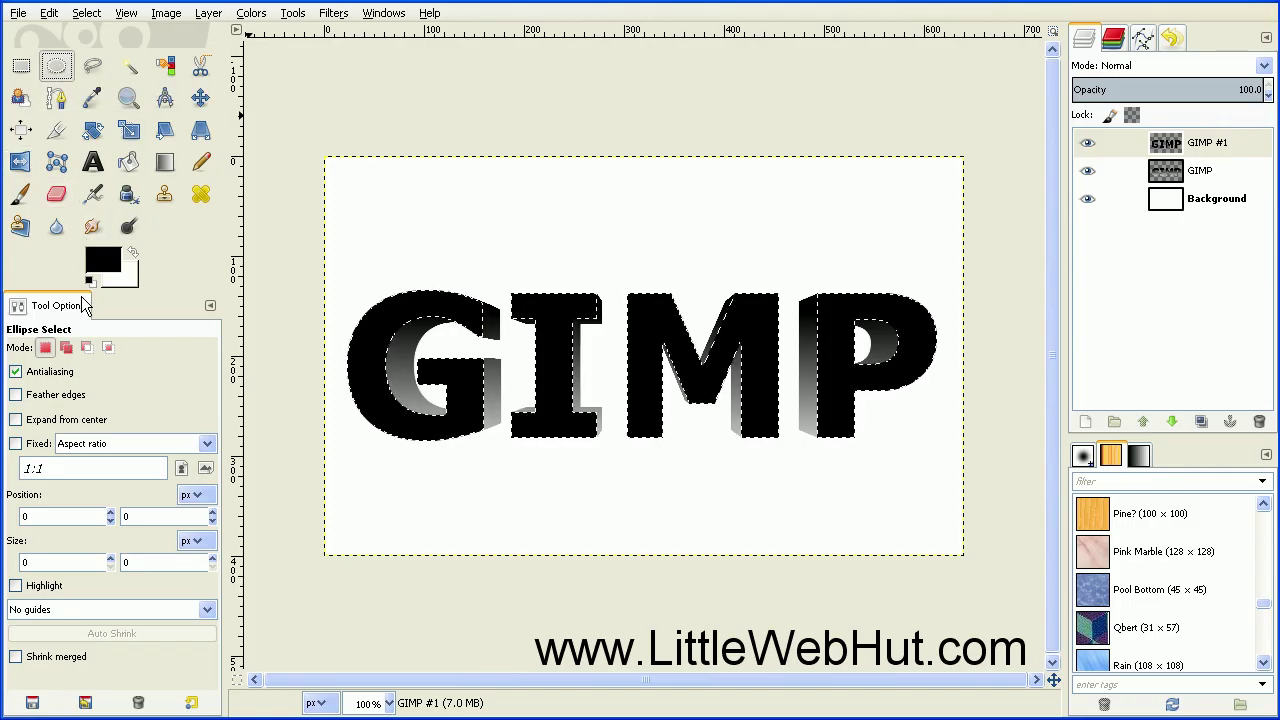
In Subtract mode, remove a 738 × 151 ellipse at -55, 195 from the letter selection
click(86, 348)
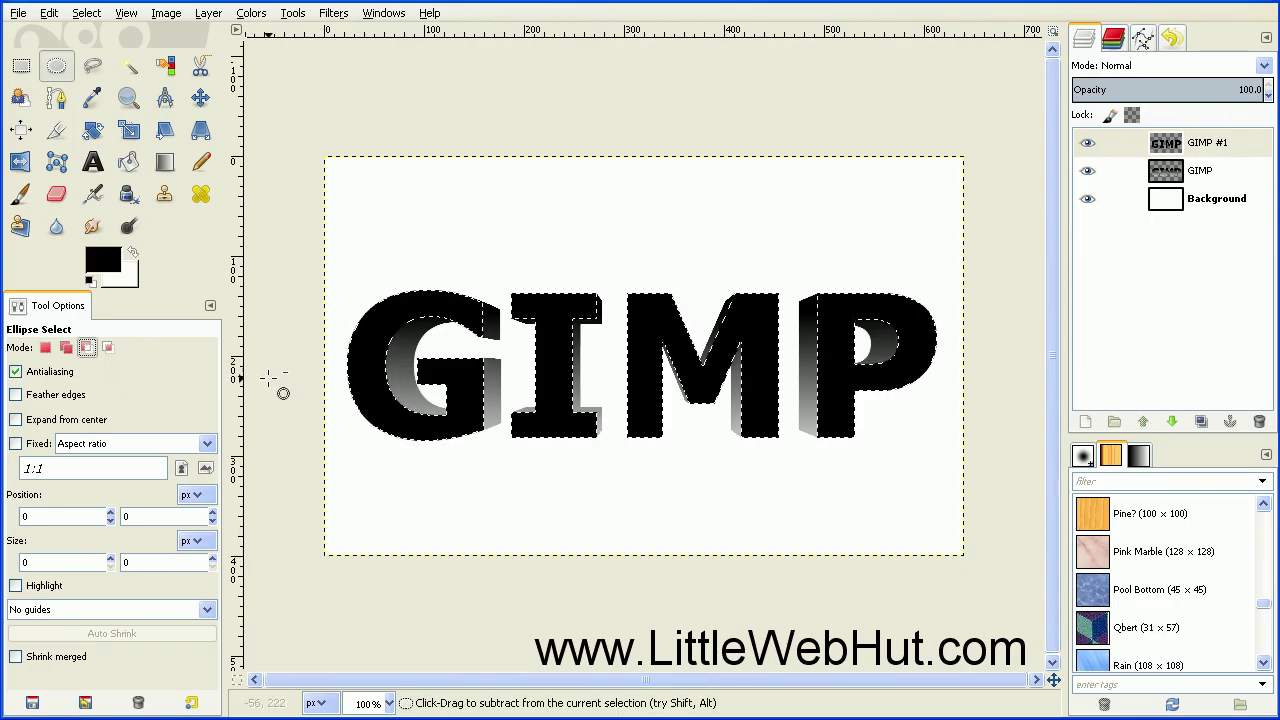
drag(270, 378, 1010, 503)
drag(655, 393, 648, 368)
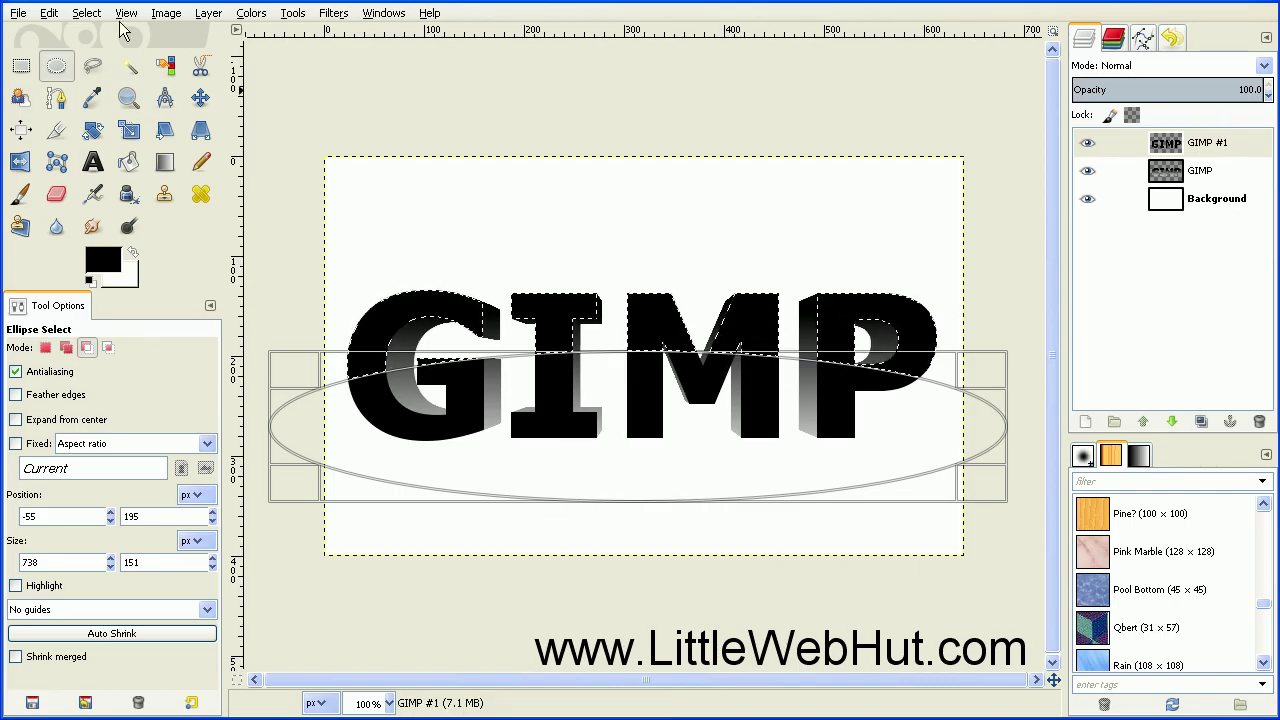
Shrink the letter-top selection inward by 2 px using Select > Shrink
click(86, 14)
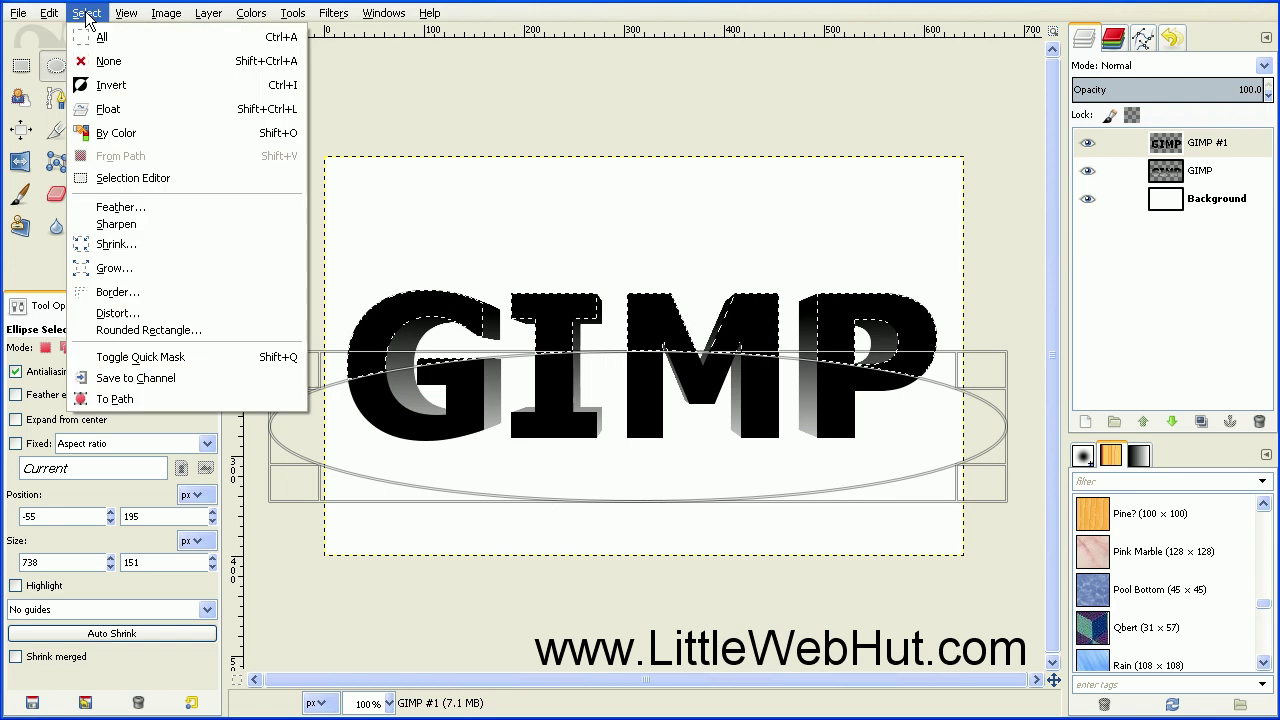
click(127, 245)
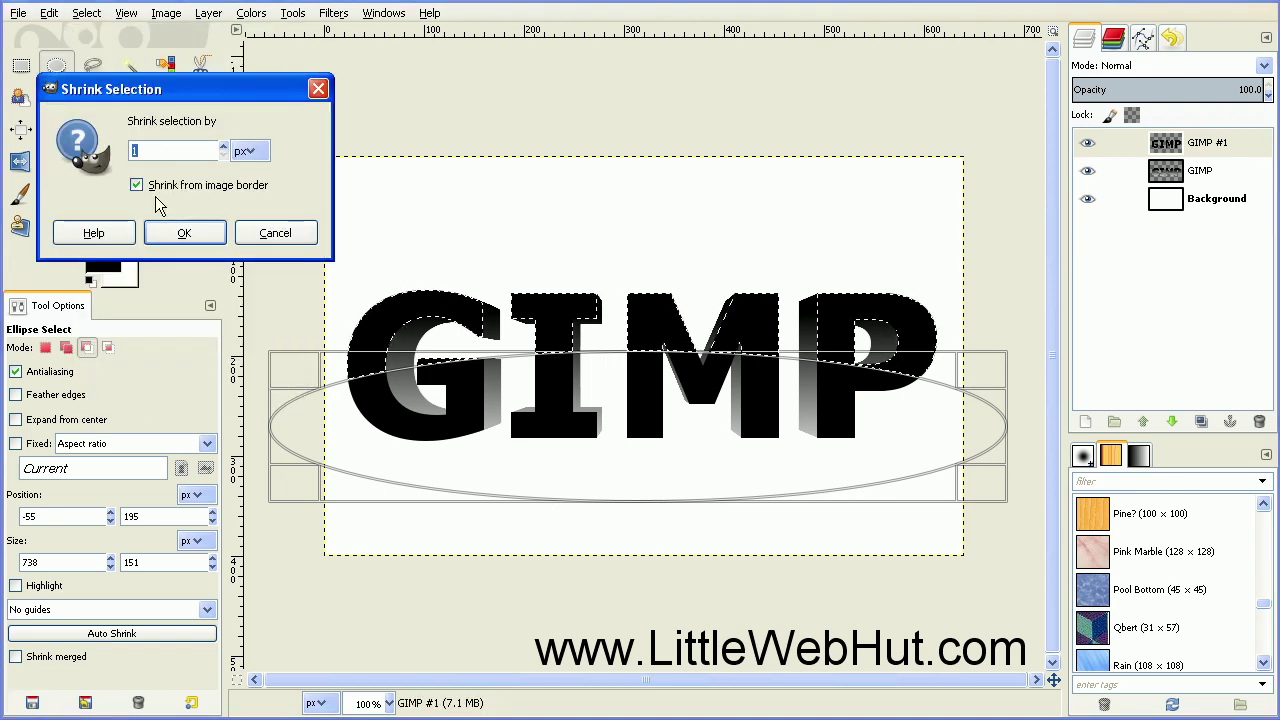
click(223, 146)
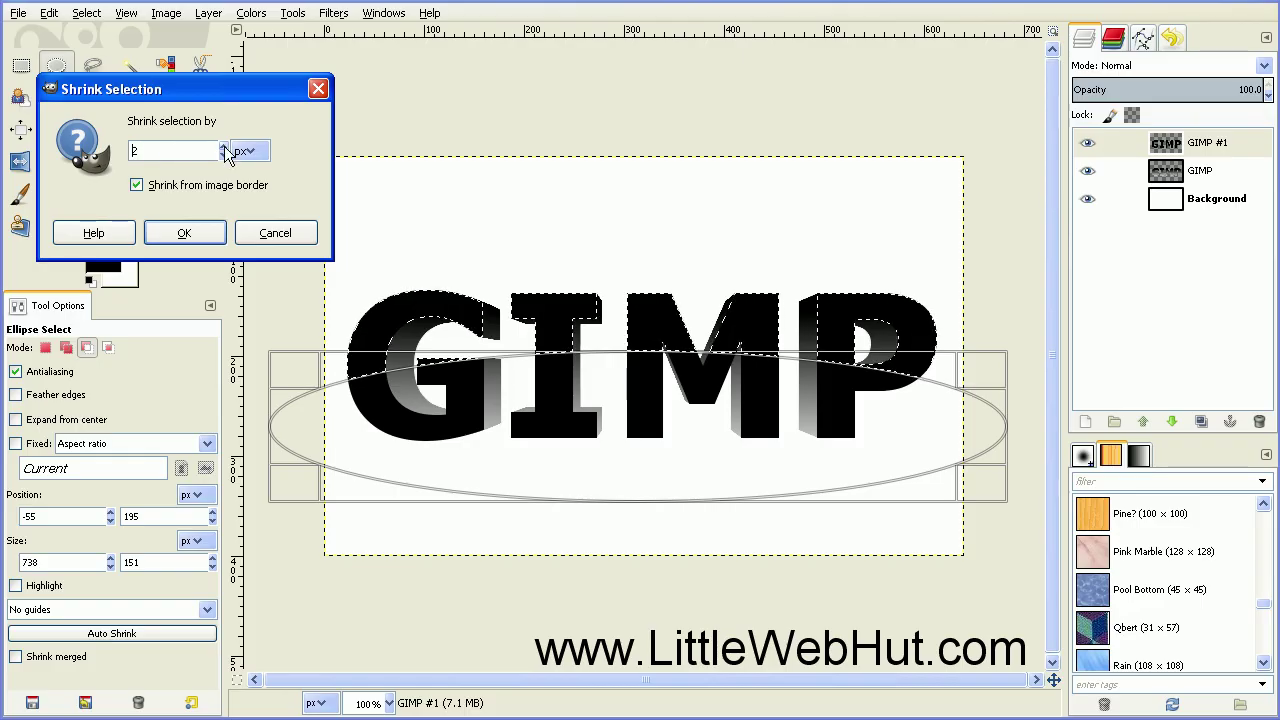
click(184, 233)
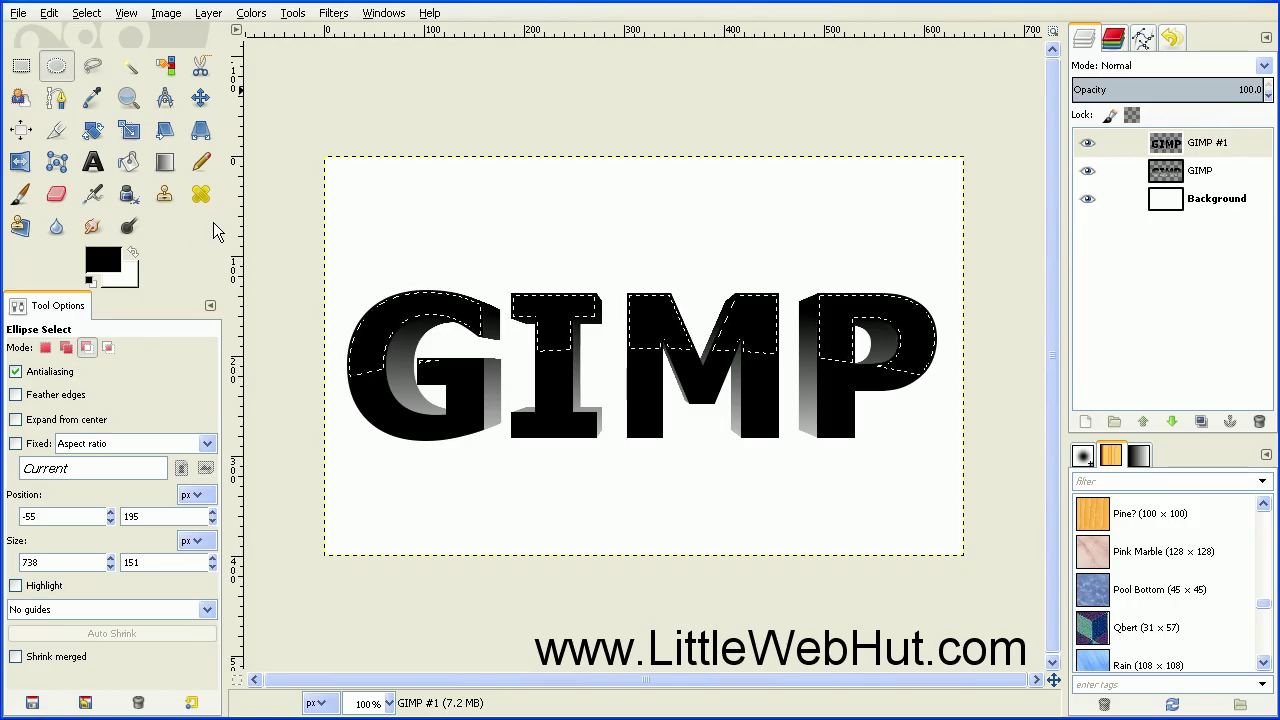
Add a new 640 × 400 layer named 'Layer' with Transparency fill at the top of the stack
click(1086, 423)
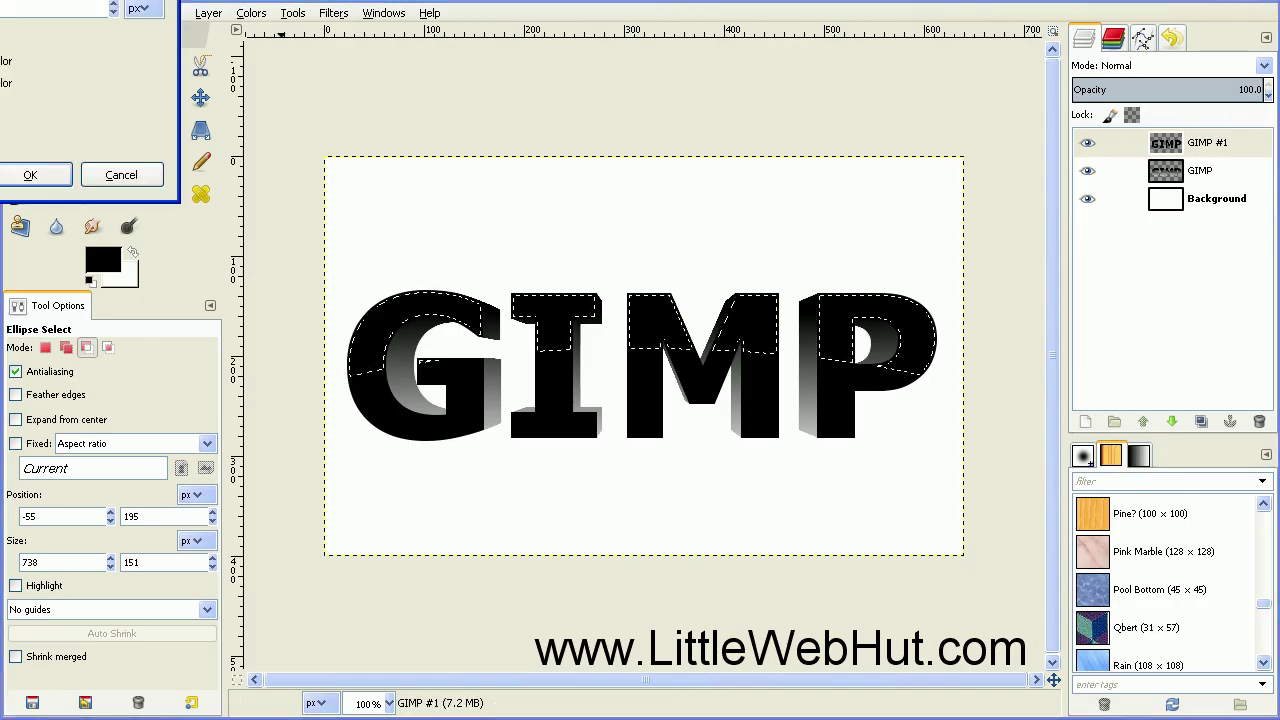
key(ctrl+shift+n)
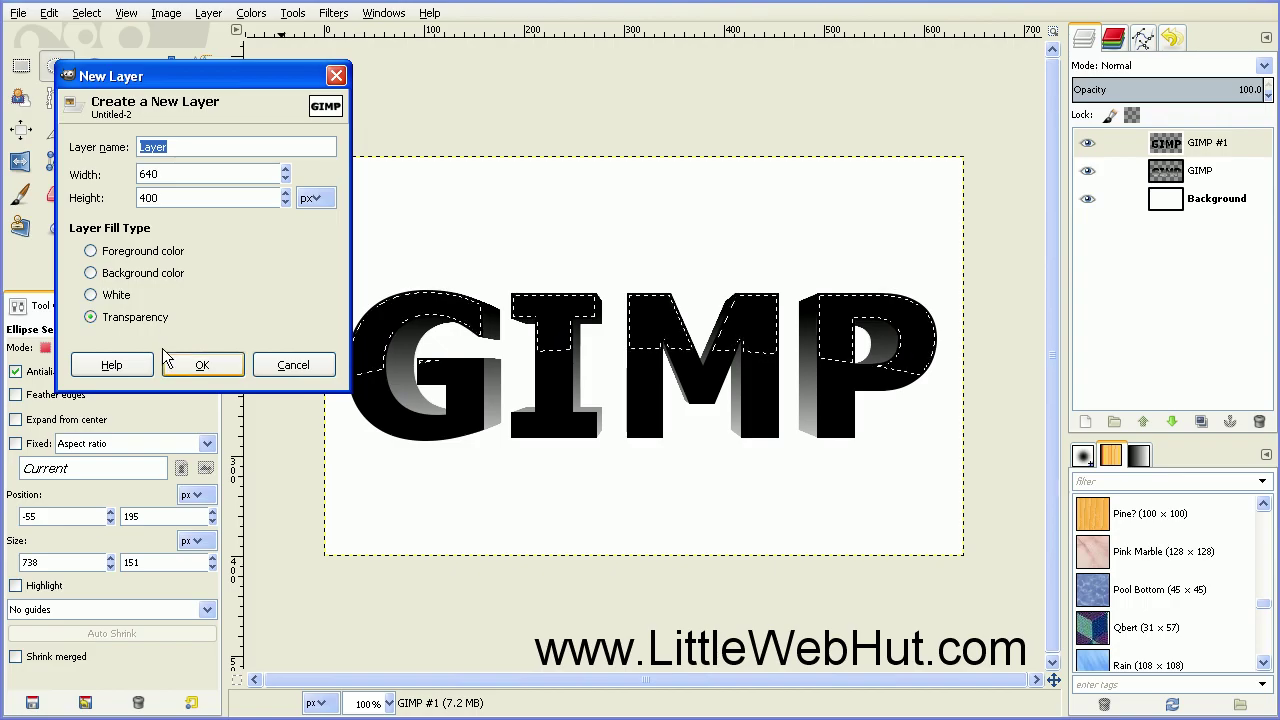
click(202, 366)
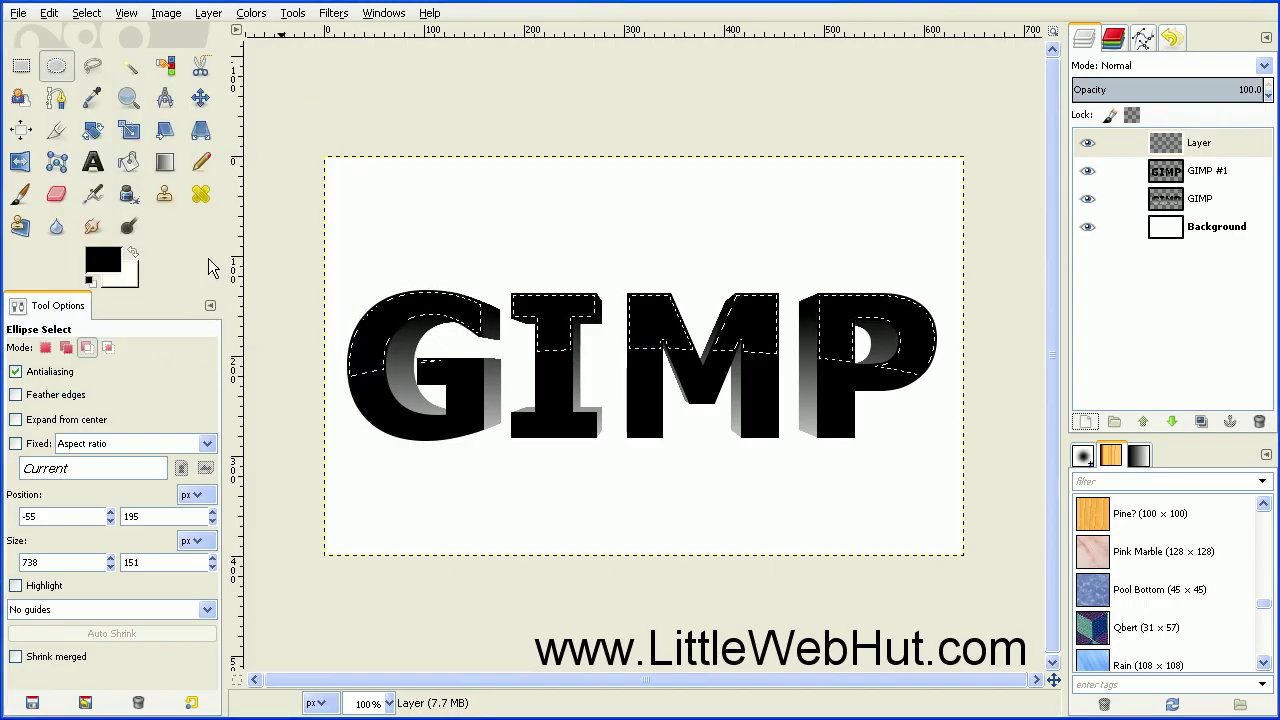
click(170, 166)
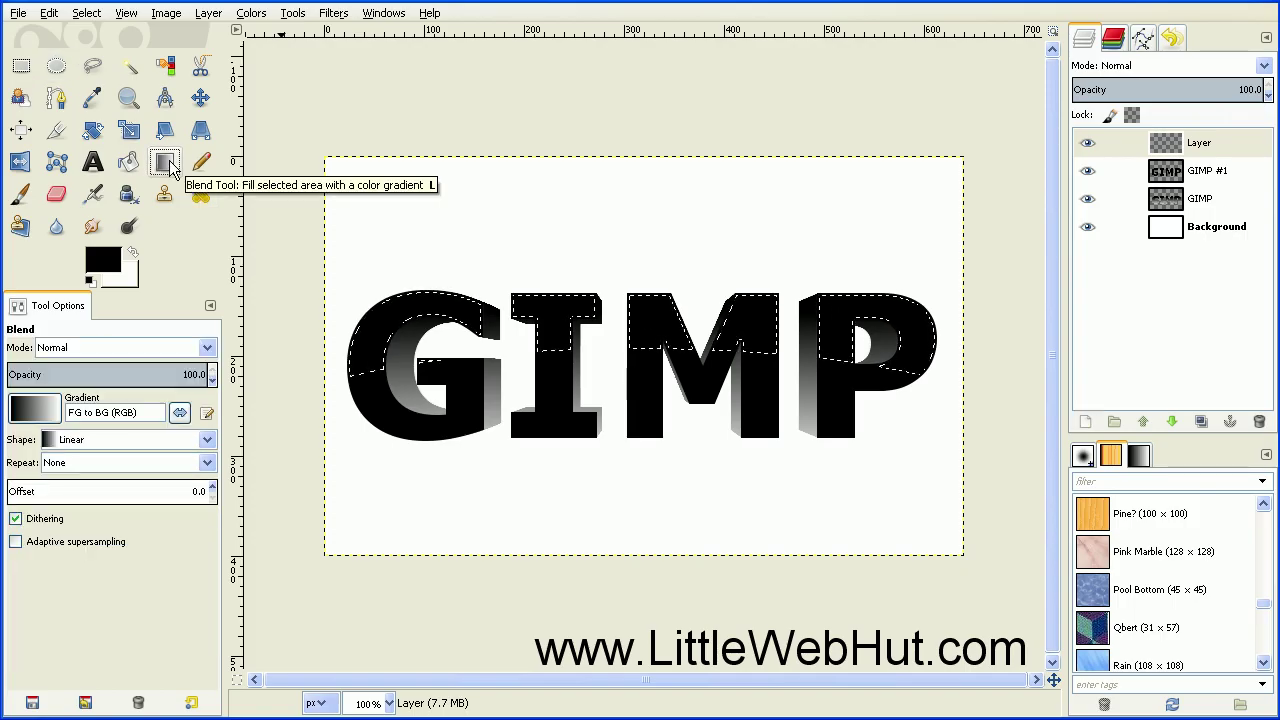
Draw a white FG to Transparent gradient downward across the selected letter tops
click(40, 415)
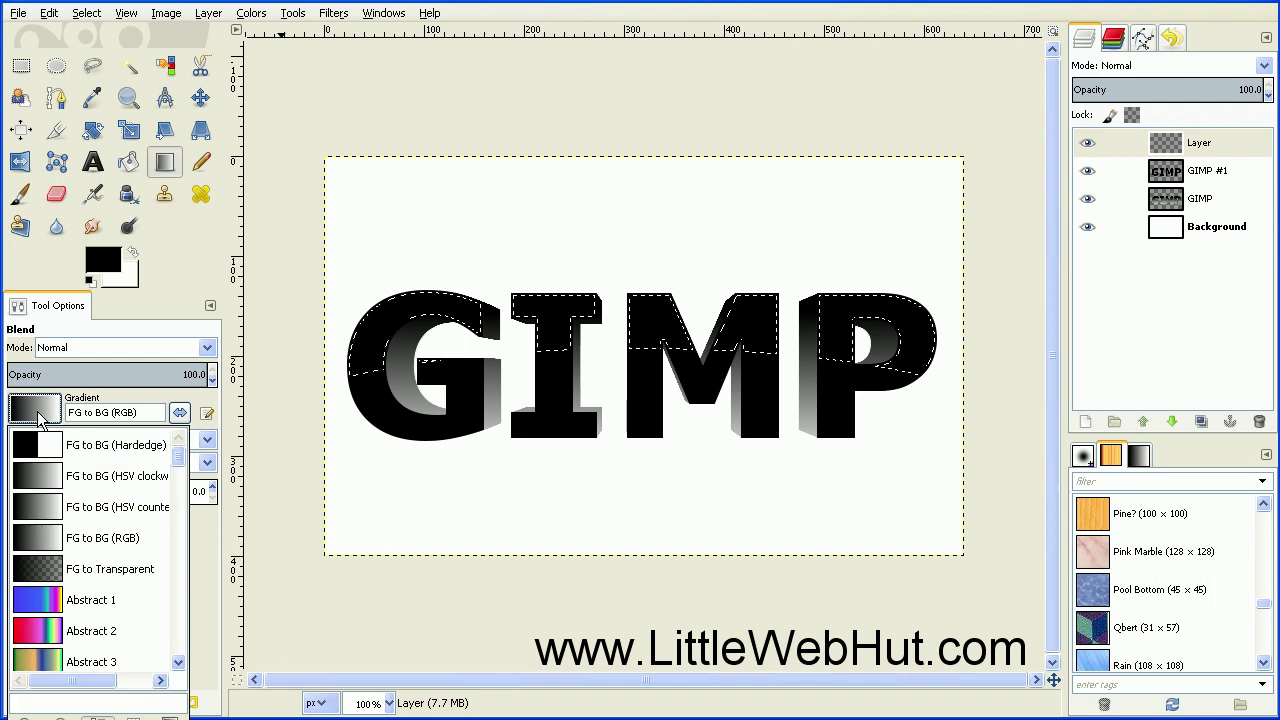
click(36, 574)
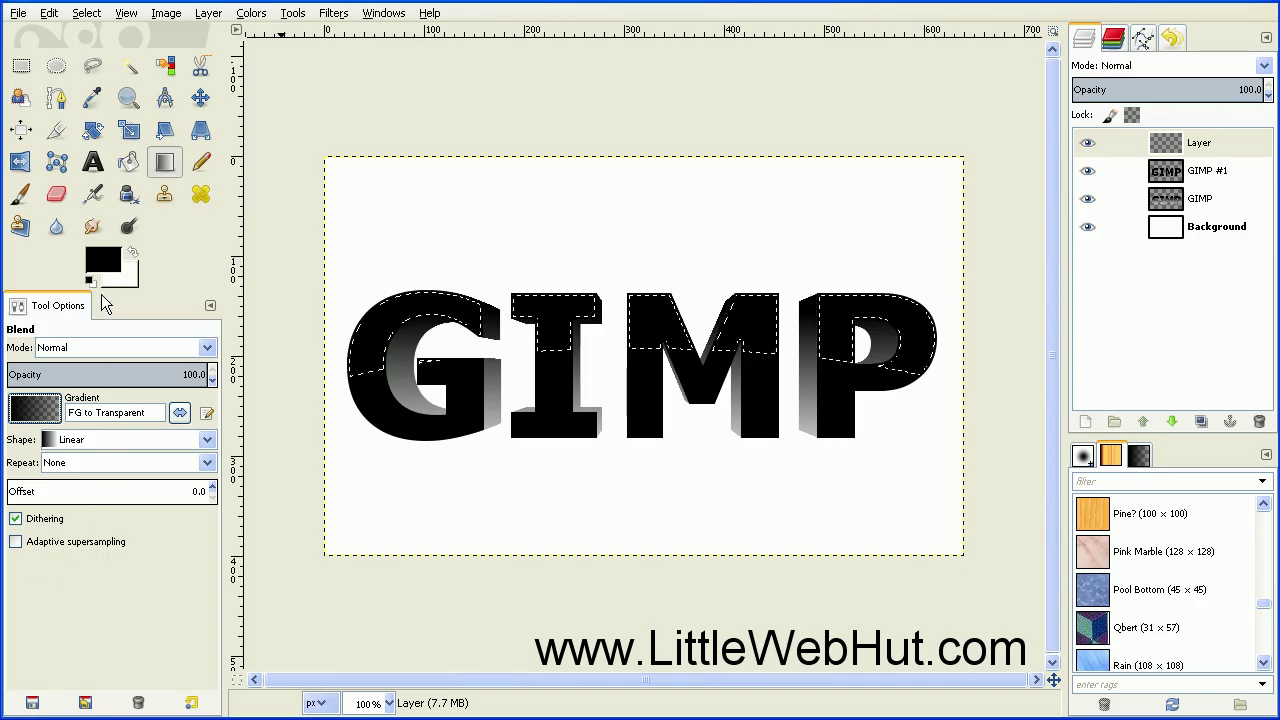
click(135, 253)
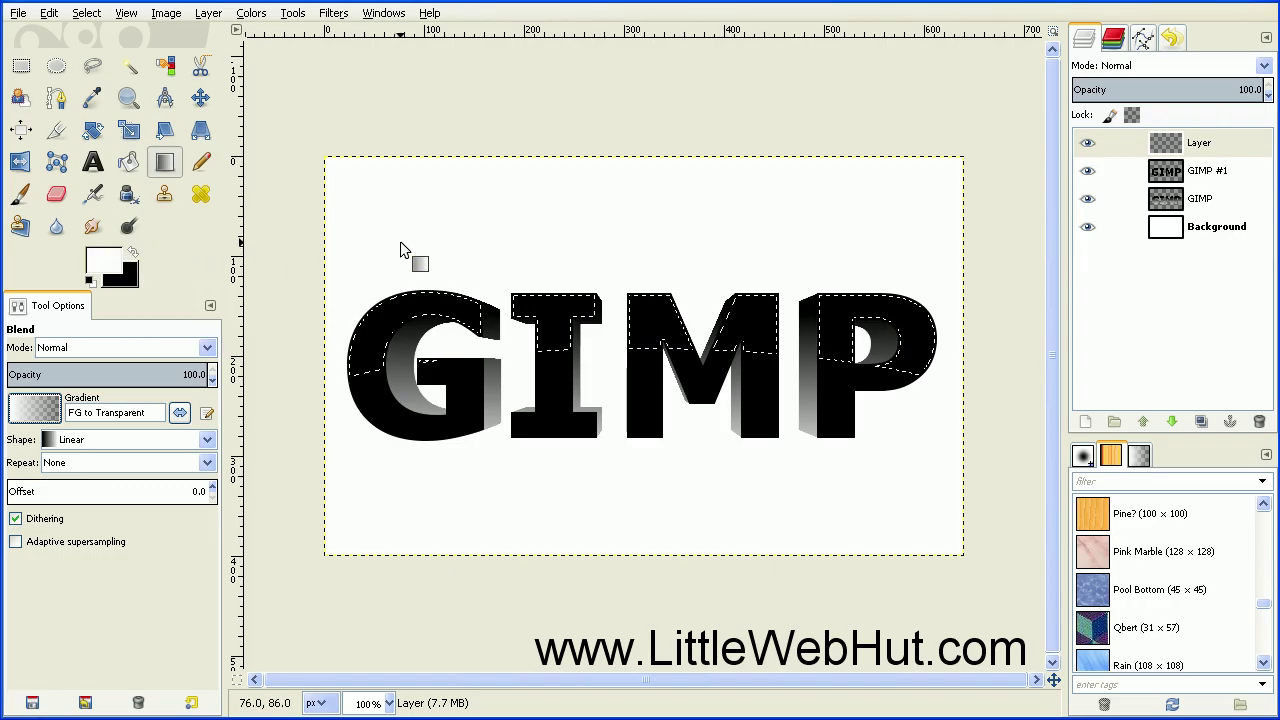
drag(402, 239, 401, 393)
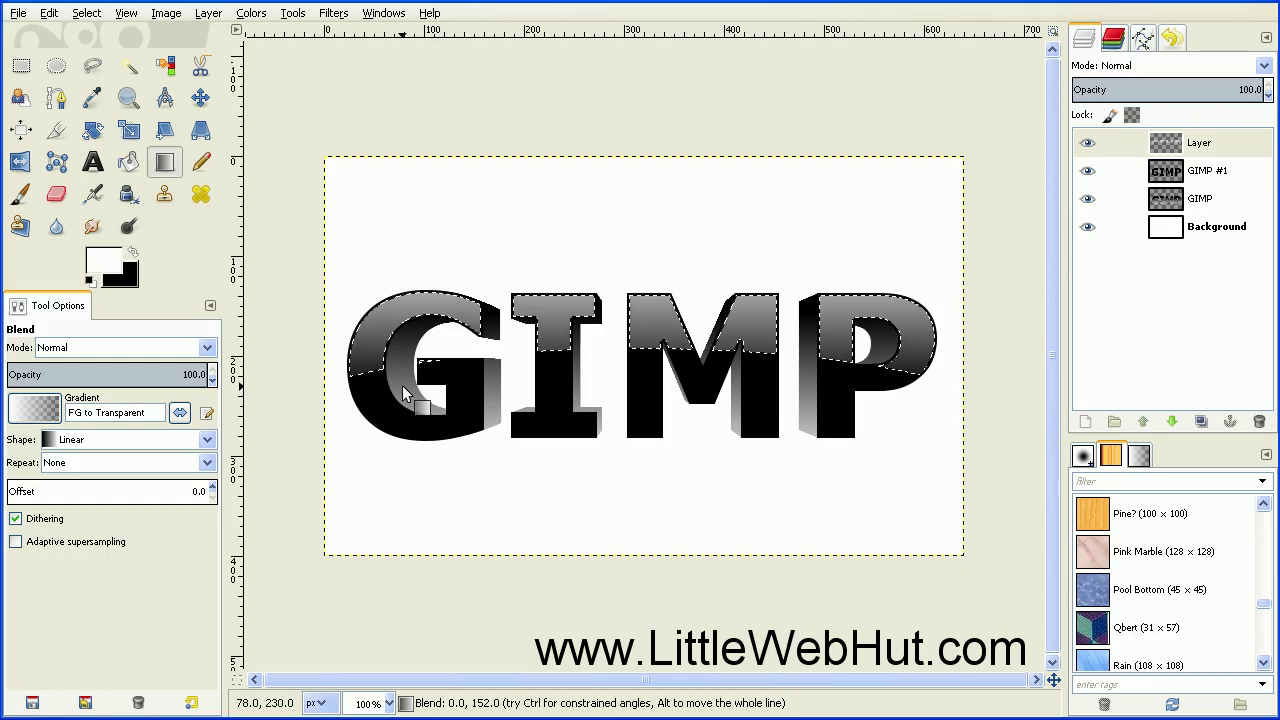
Remove the selection with Select > None and make the GIMP layer active
click(86, 13)
click(107, 55)
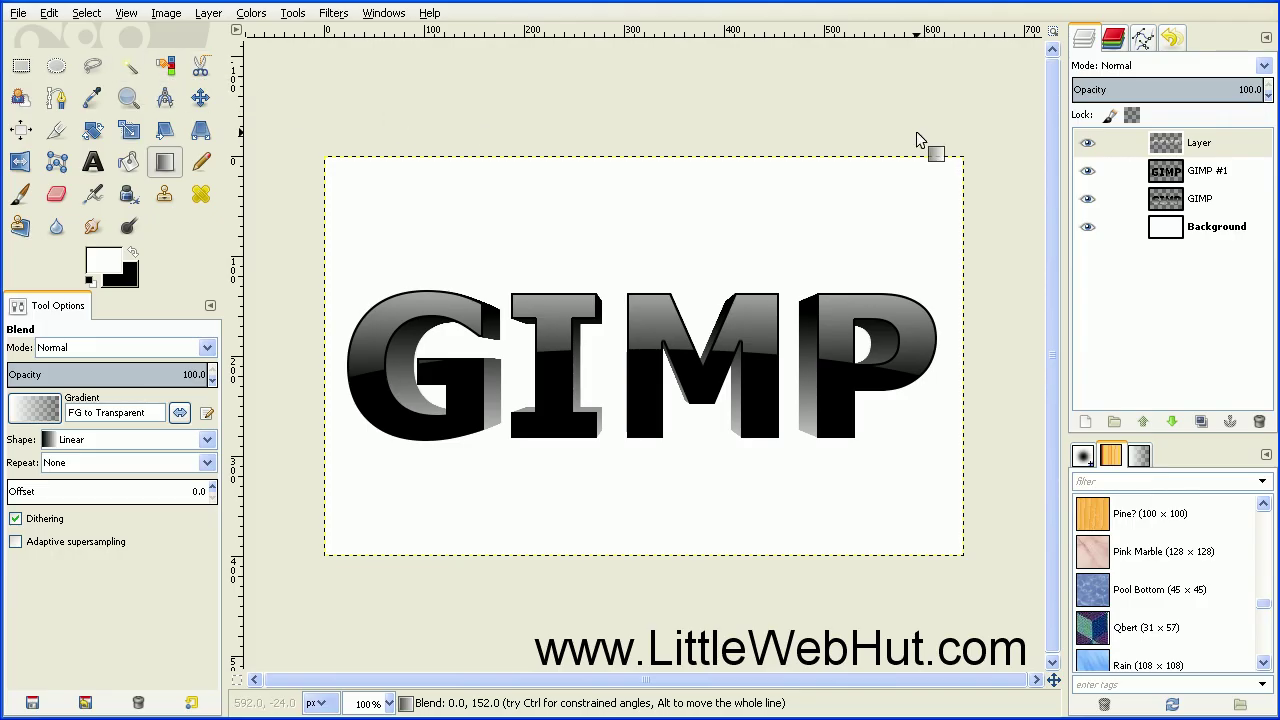
click(1139, 199)
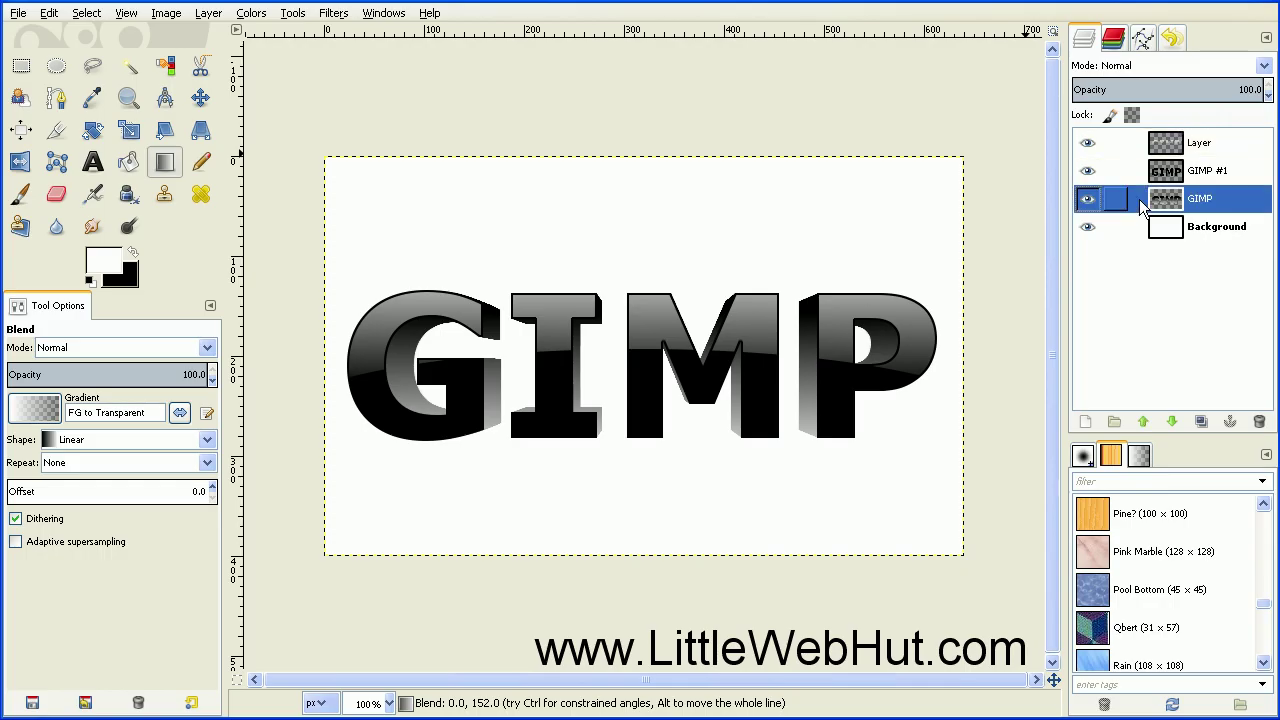
Apply a Gaussian Blur with radius 3.0 to the GIMP layer
click(334, 13)
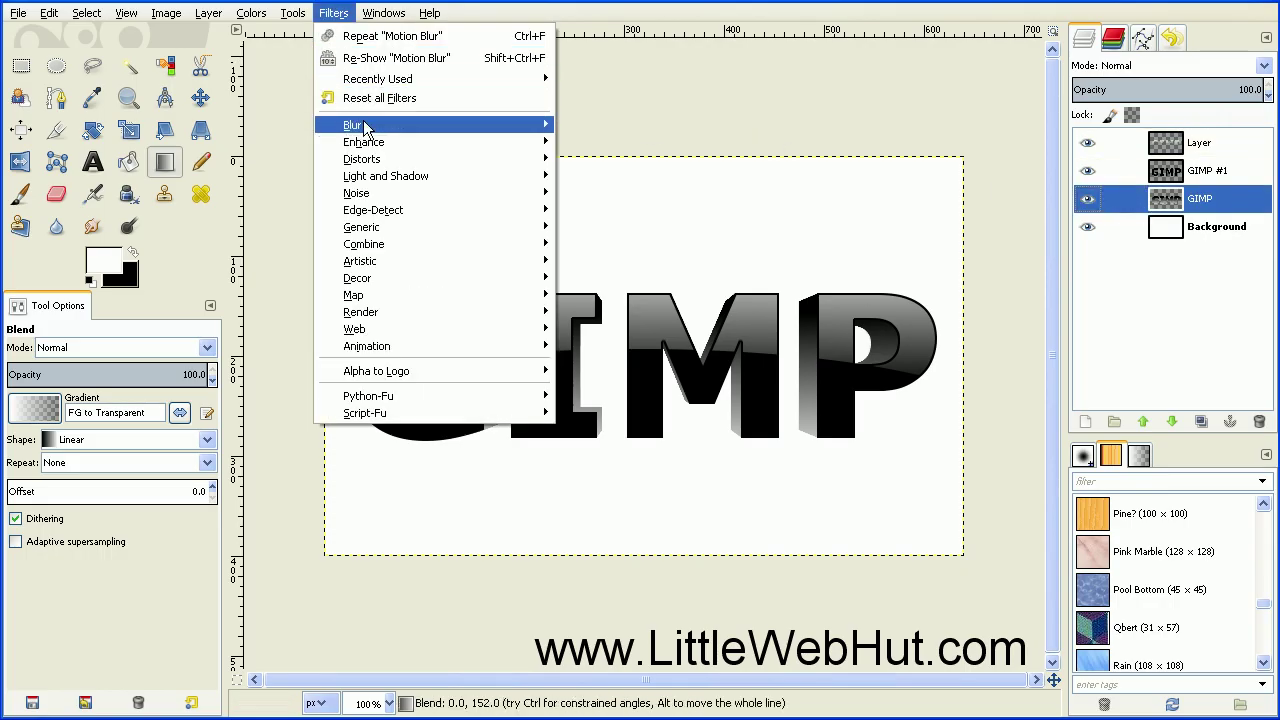
mouse_move(367, 129)
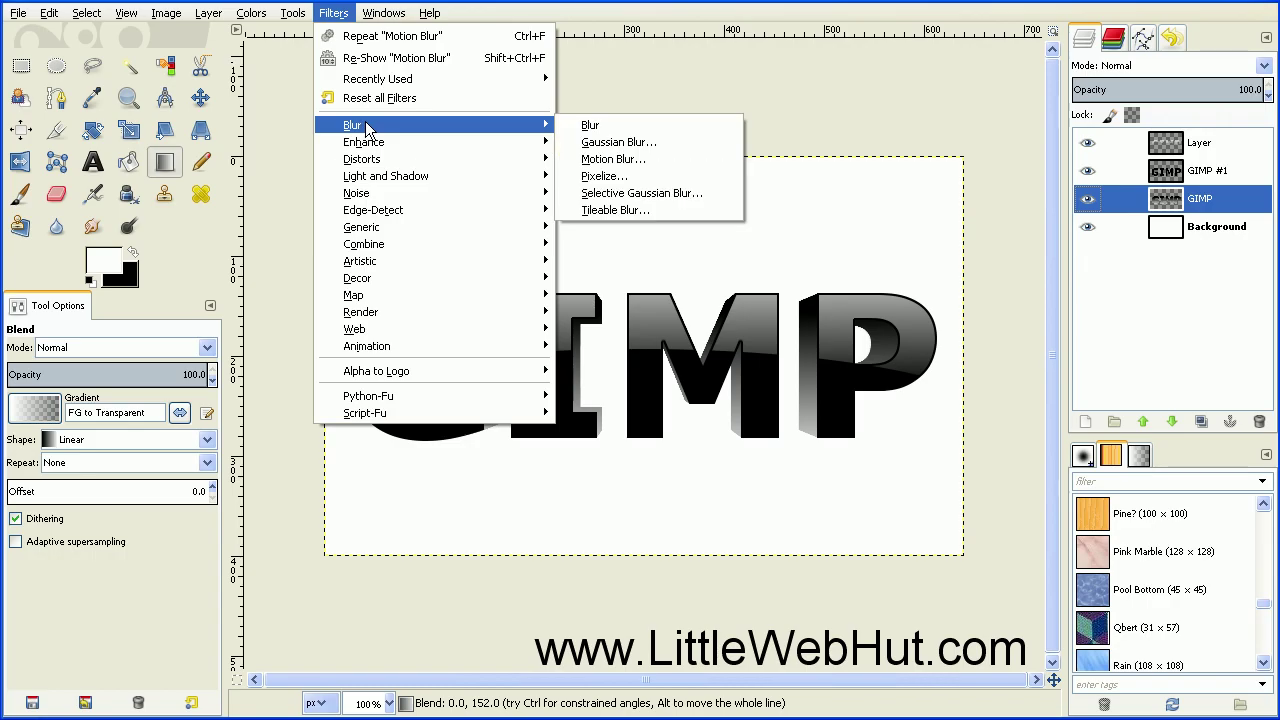
click(627, 145)
click(191, 338)
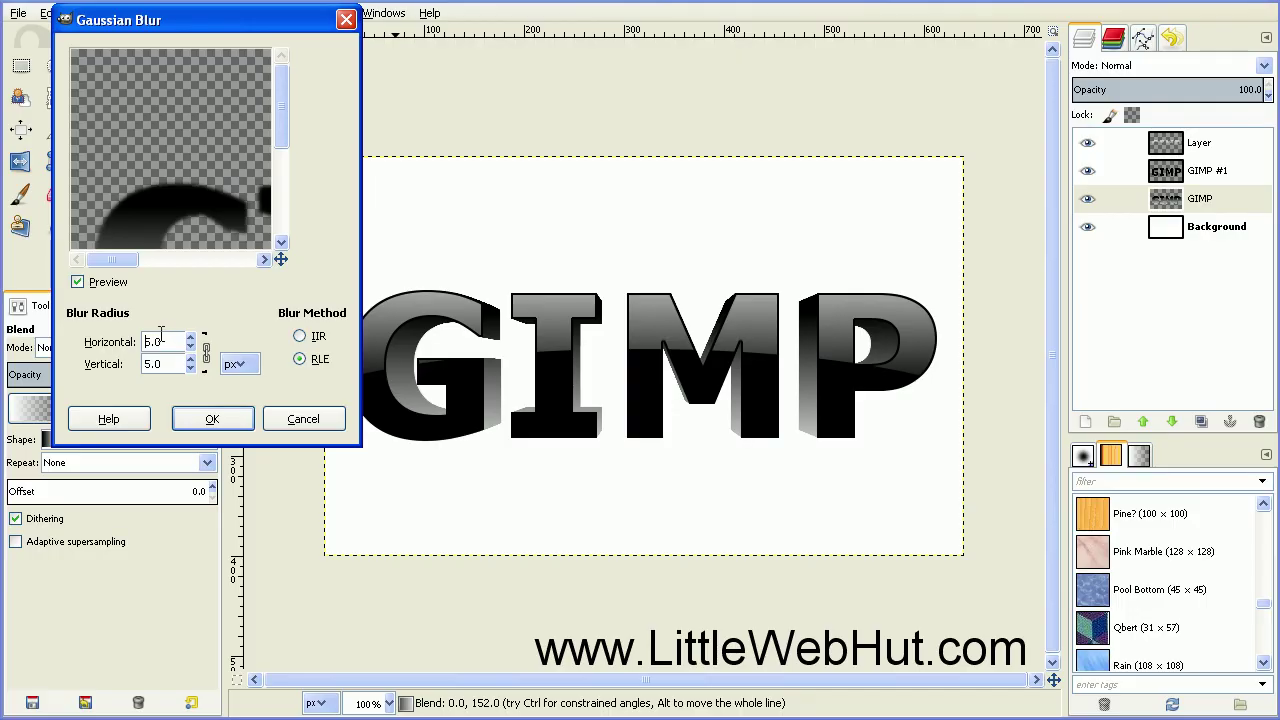
click(191, 346)
click(191, 346)
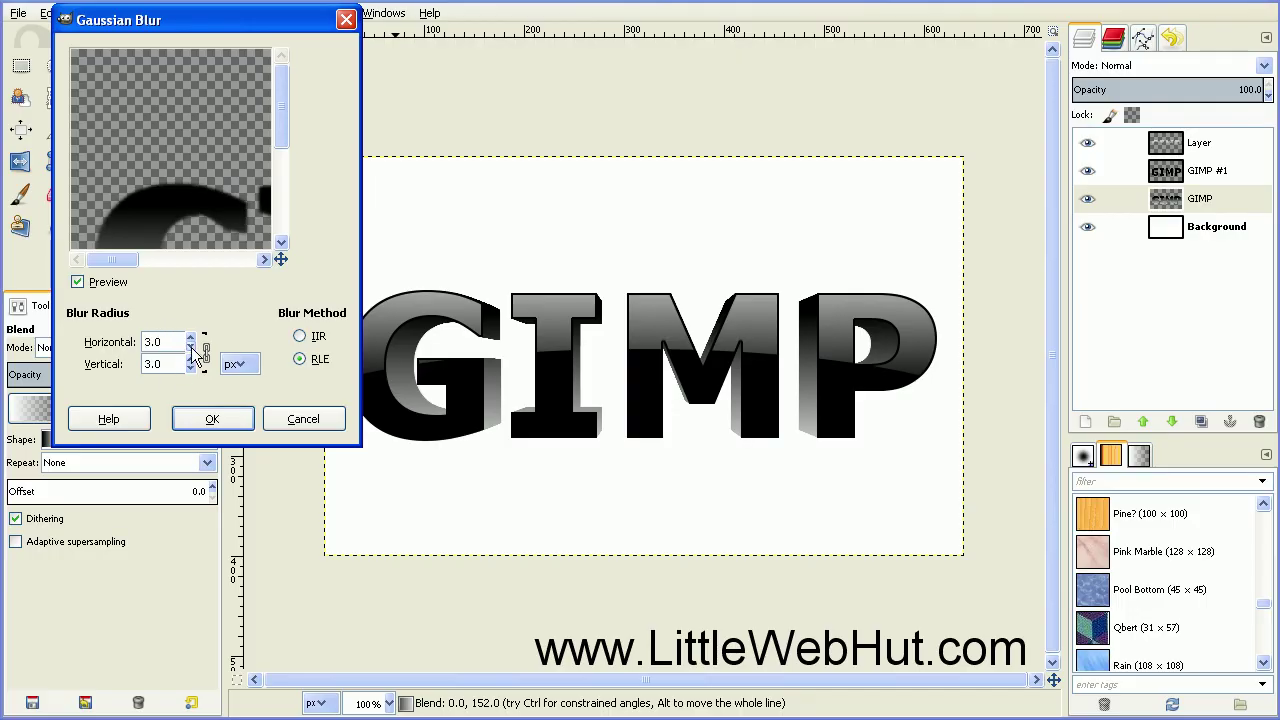
click(212, 419)
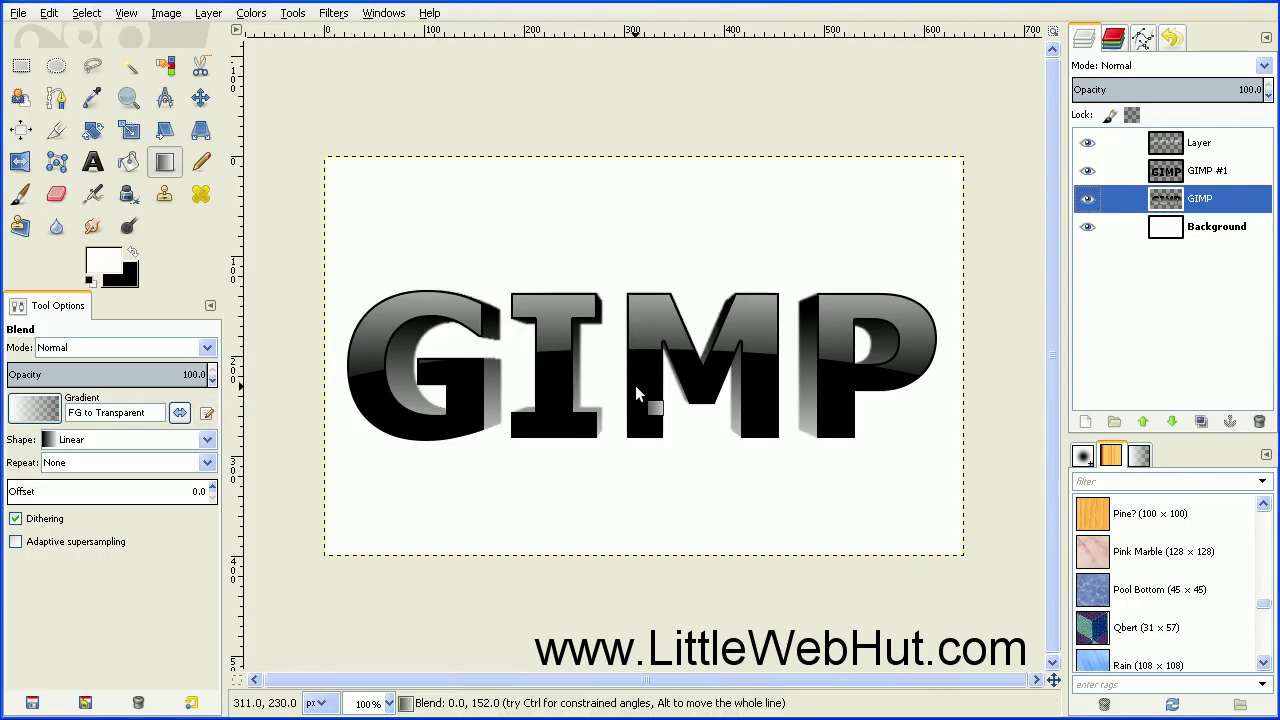
click(1137, 171)
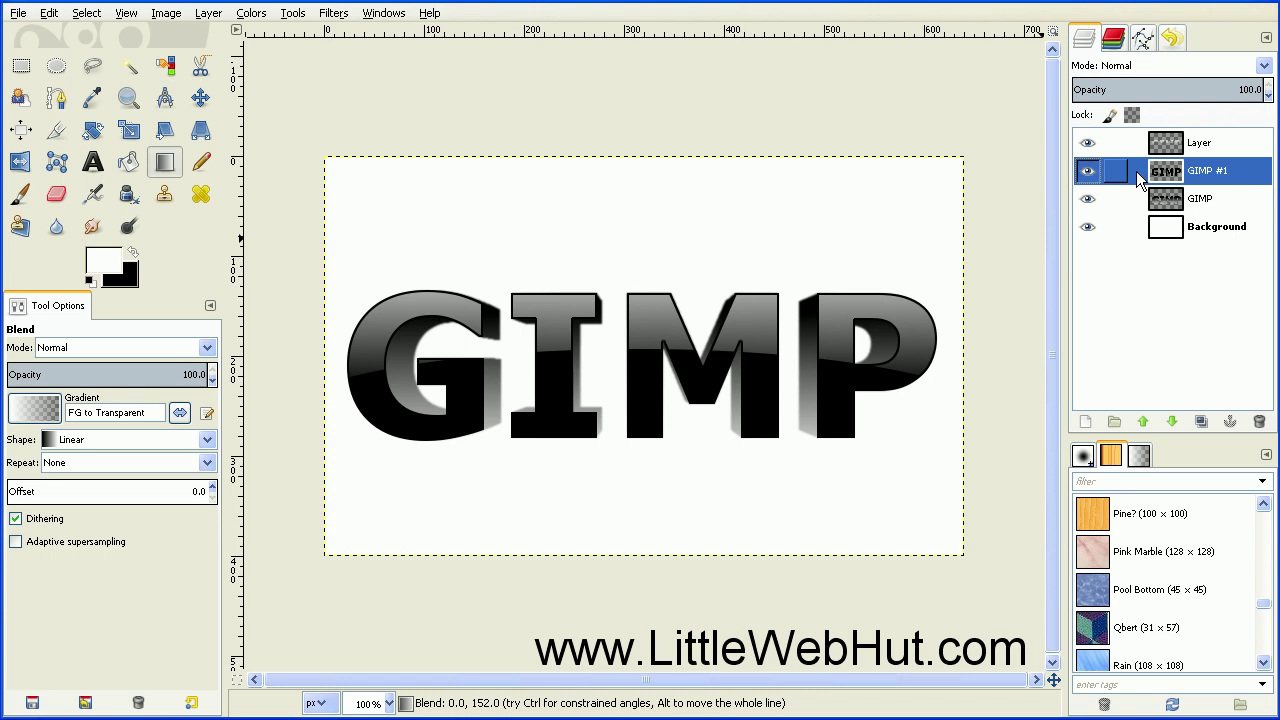
Repeat the last Gaussian Blur on the GIMP #1 layer
click(334, 13)
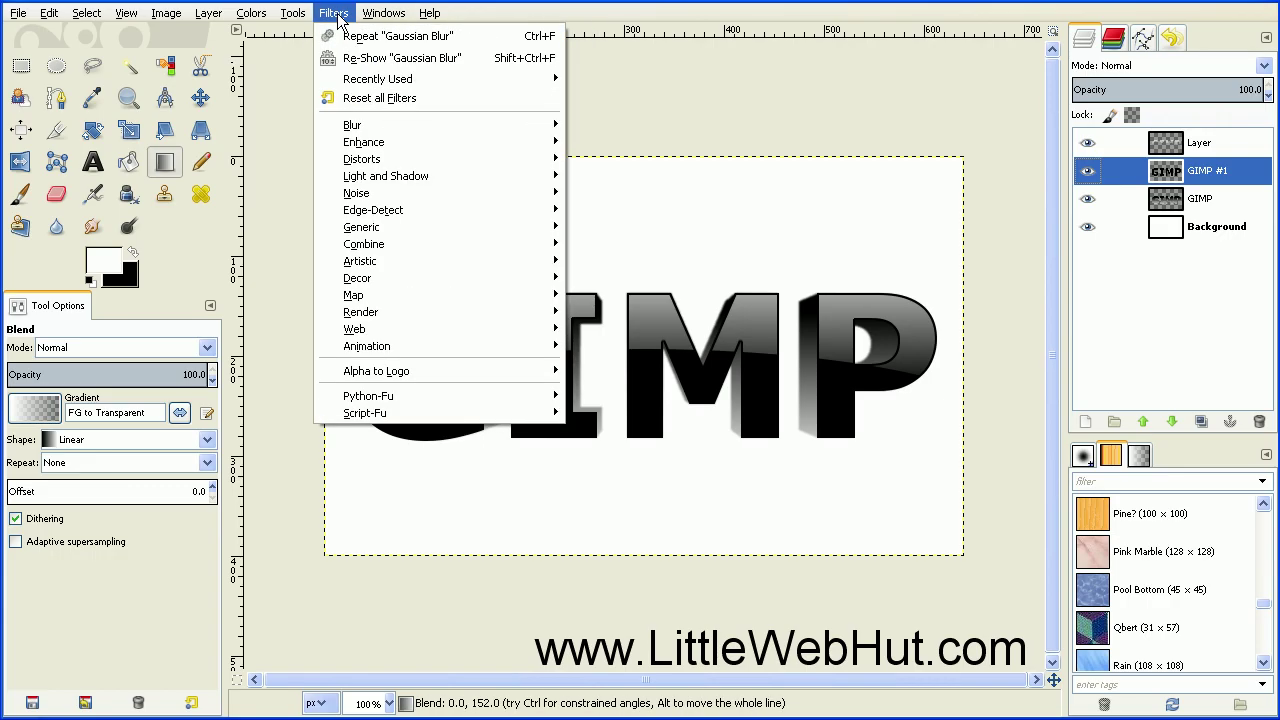
click(474, 44)
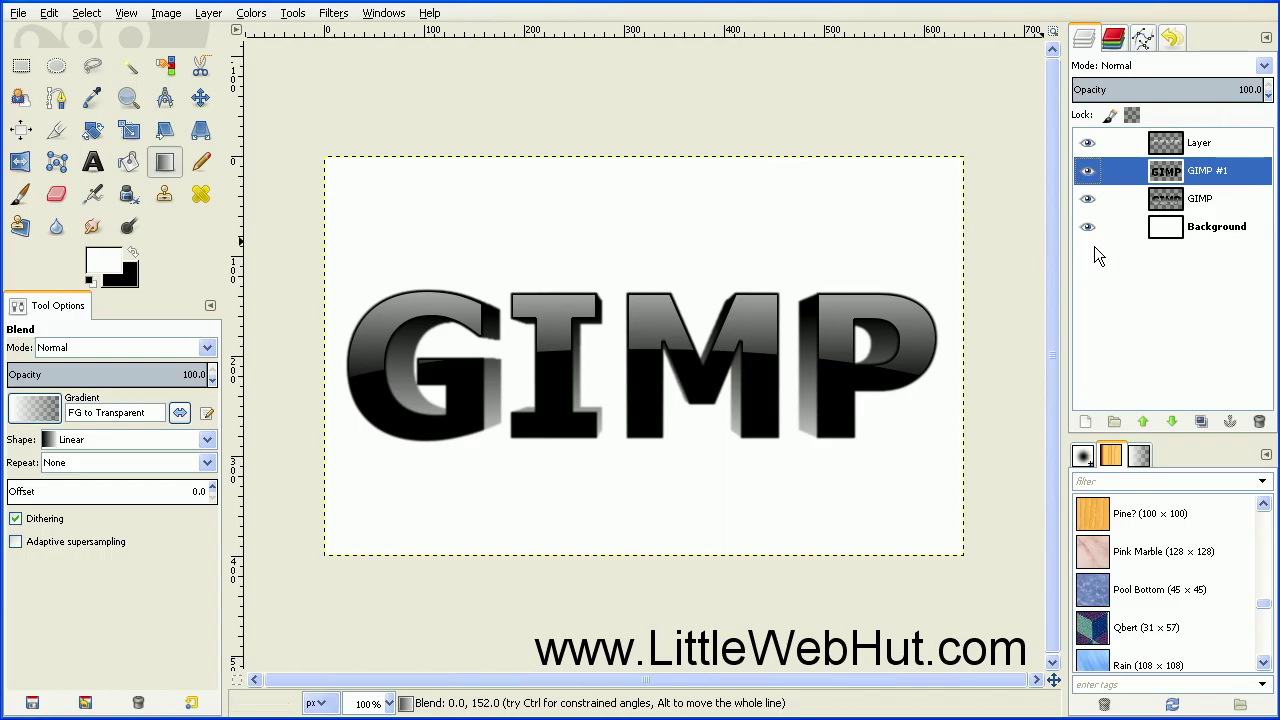
click(1137, 229)
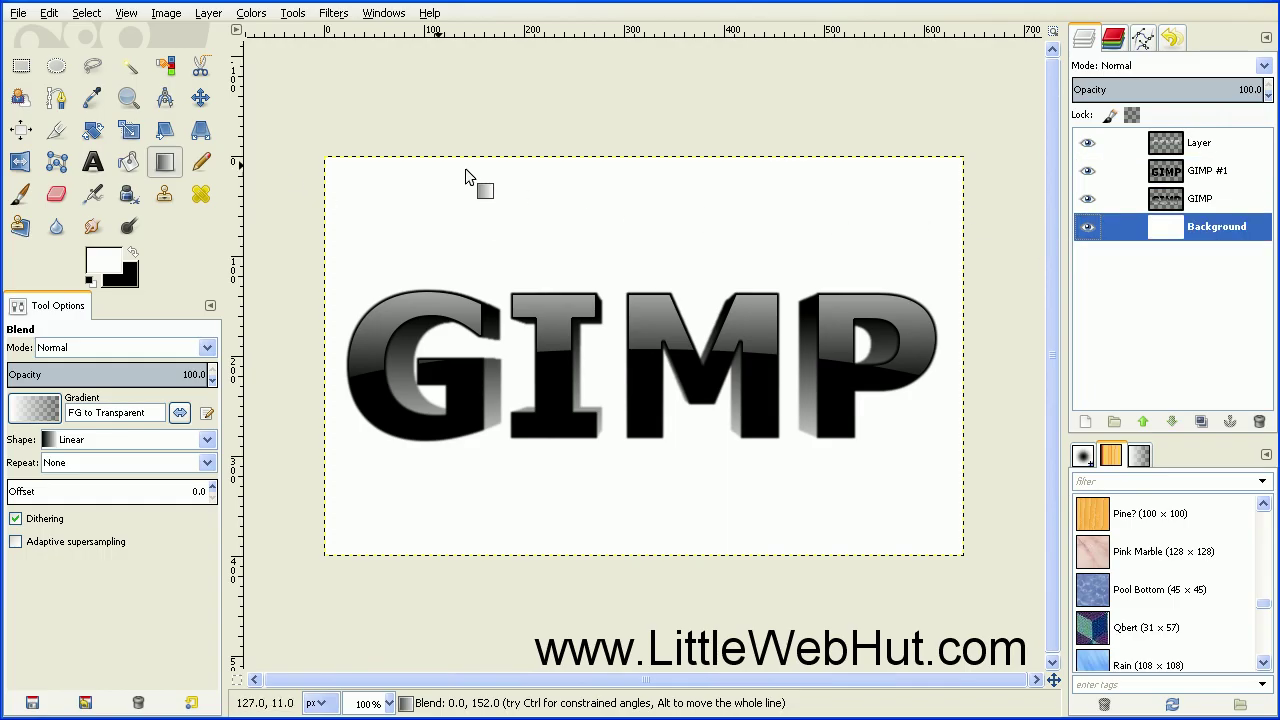
Set the foreground colour to the light blue from recent colours
click(166, 166)
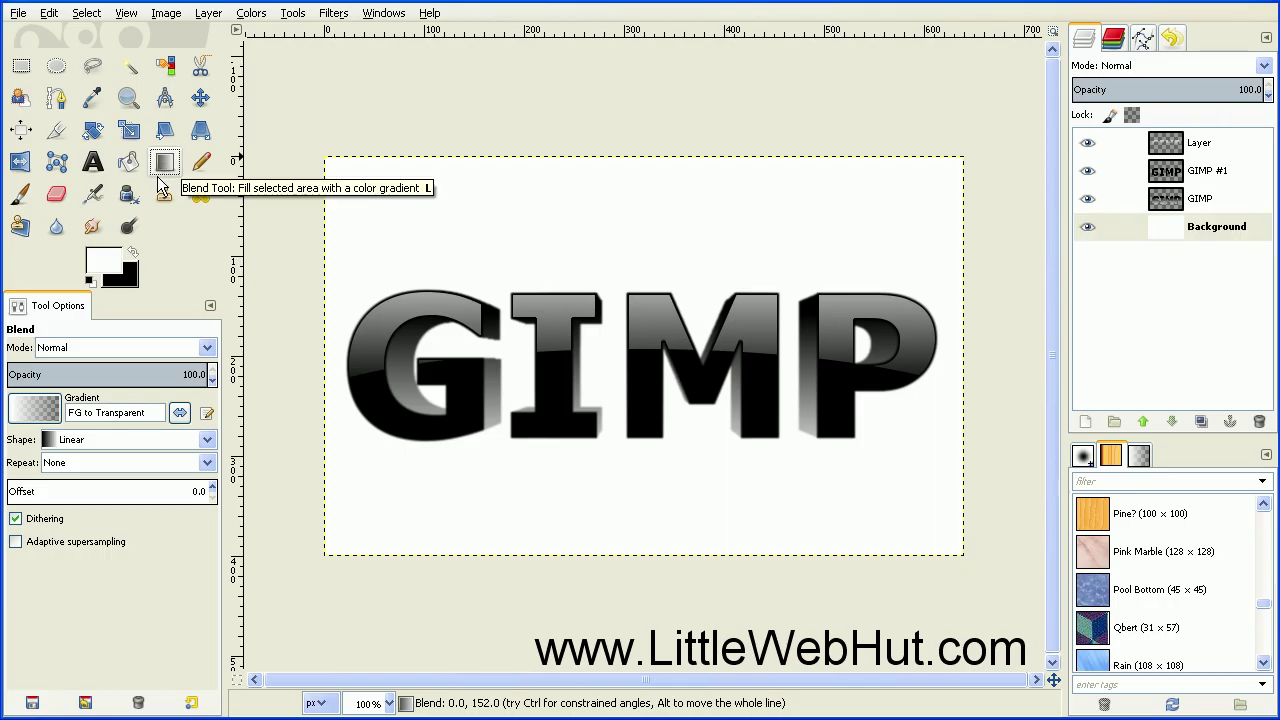
click(101, 264)
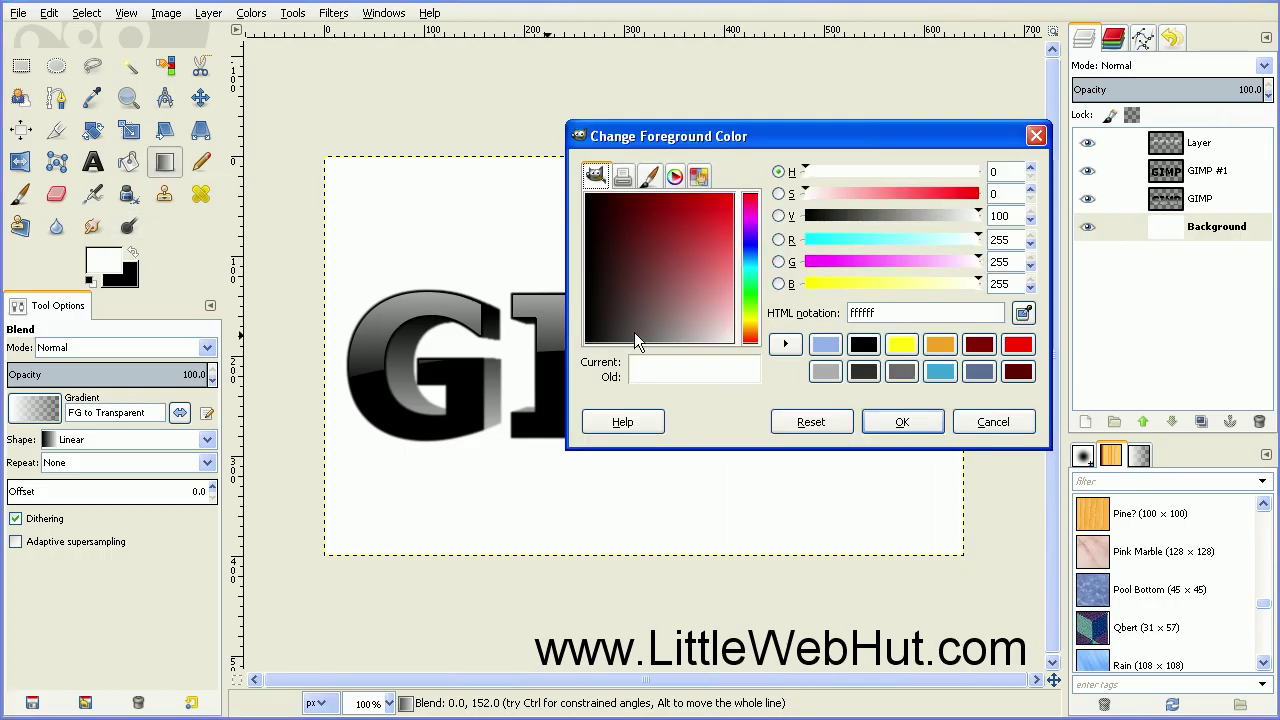
click(827, 345)
click(902, 420)
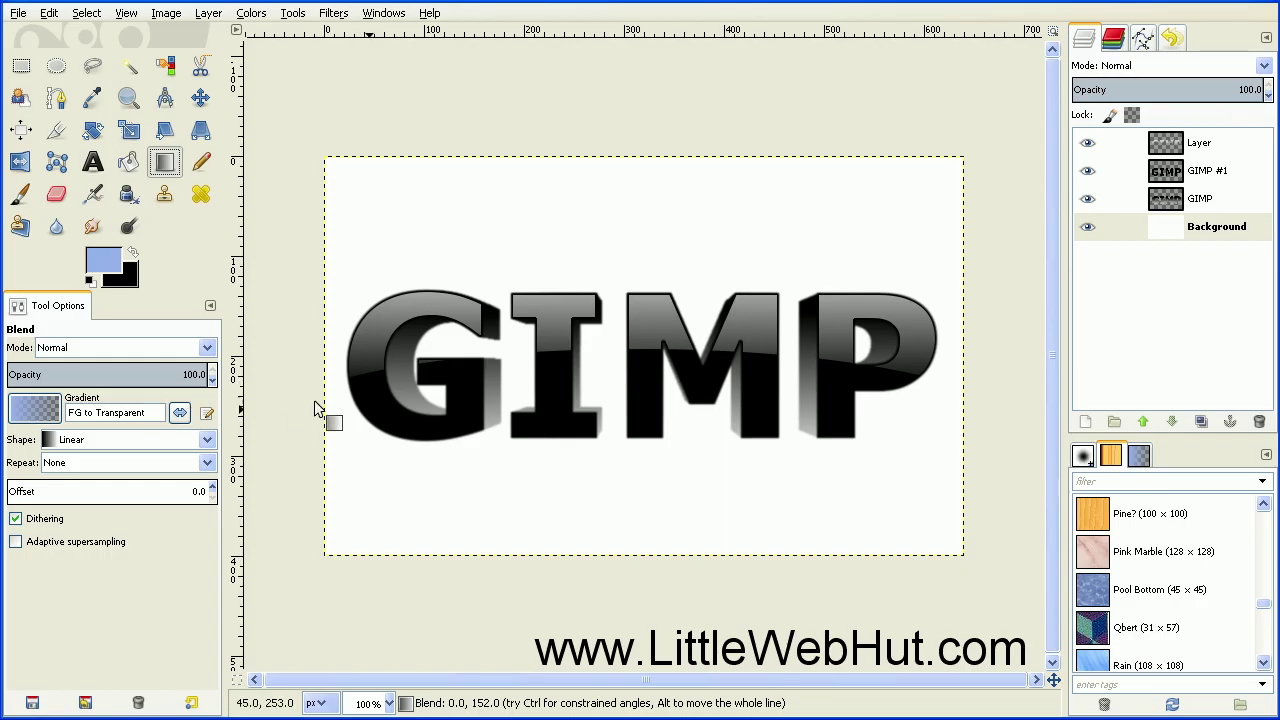
Fill the Background with a Radial FG to BG (RGB) gradient dragged outward from the lettering's centre
click(17, 415)
click(36, 532)
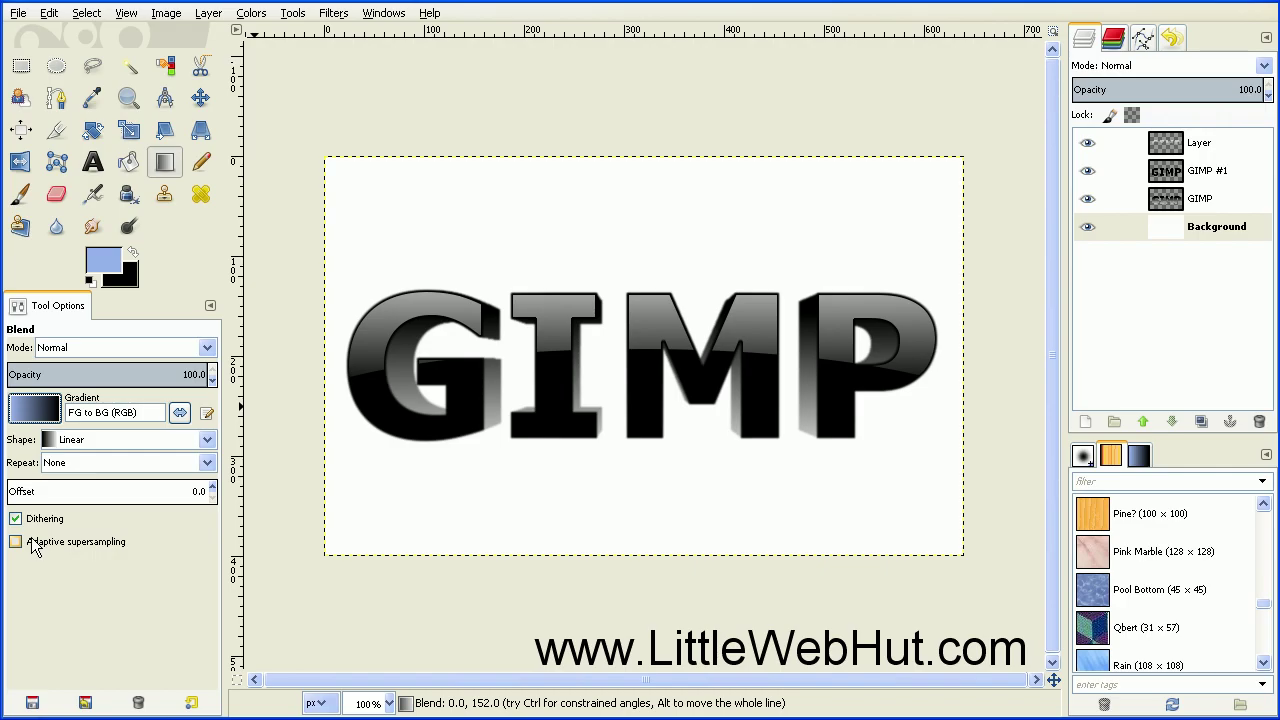
click(206, 443)
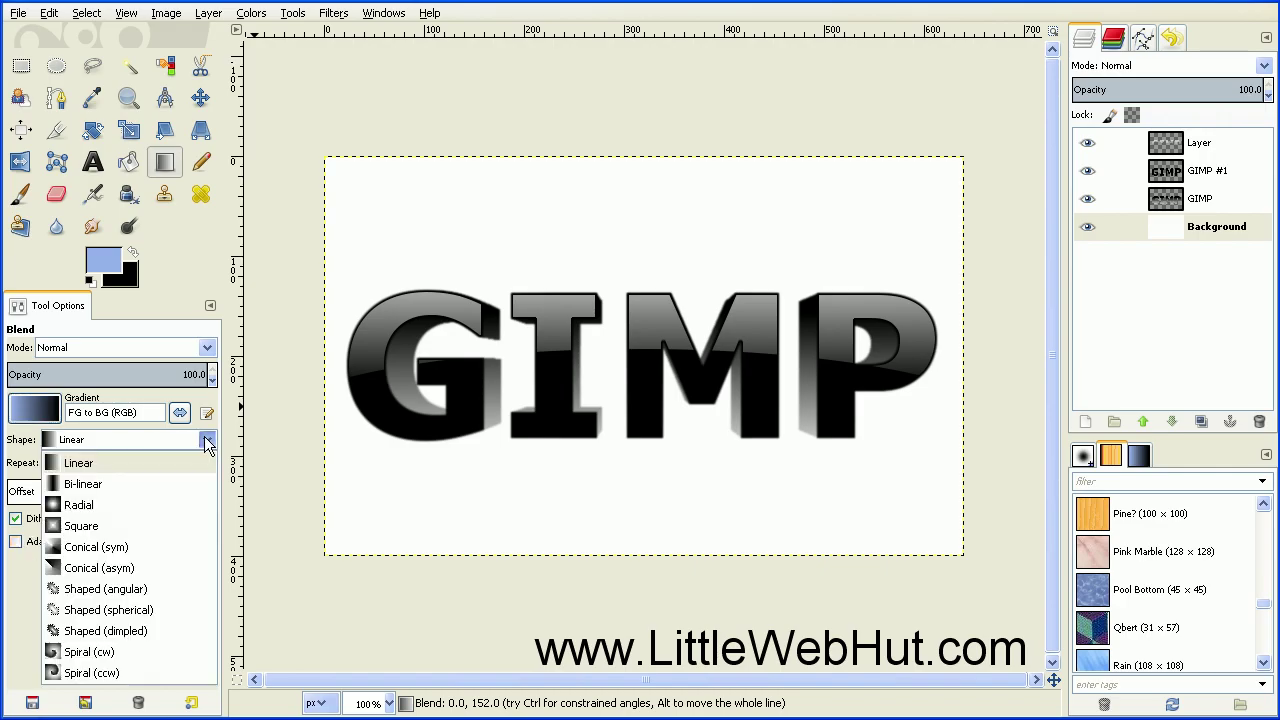
click(97, 503)
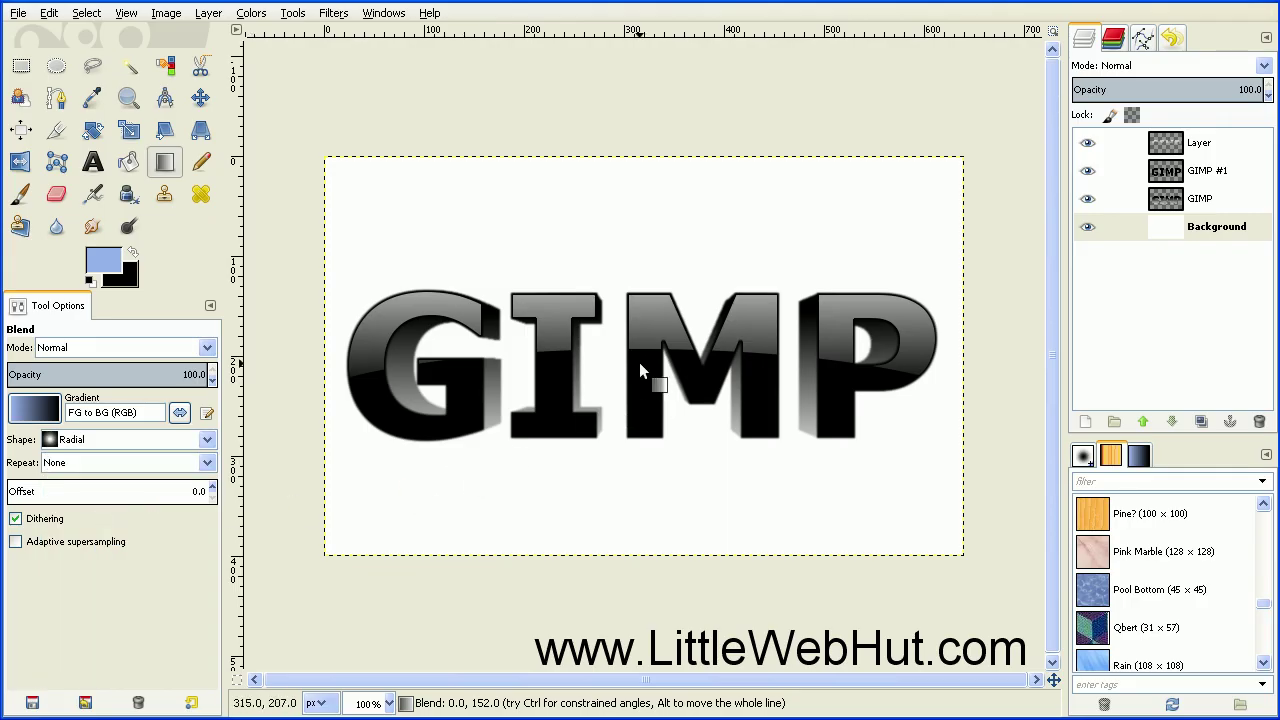
drag(639, 362, 950, 360)
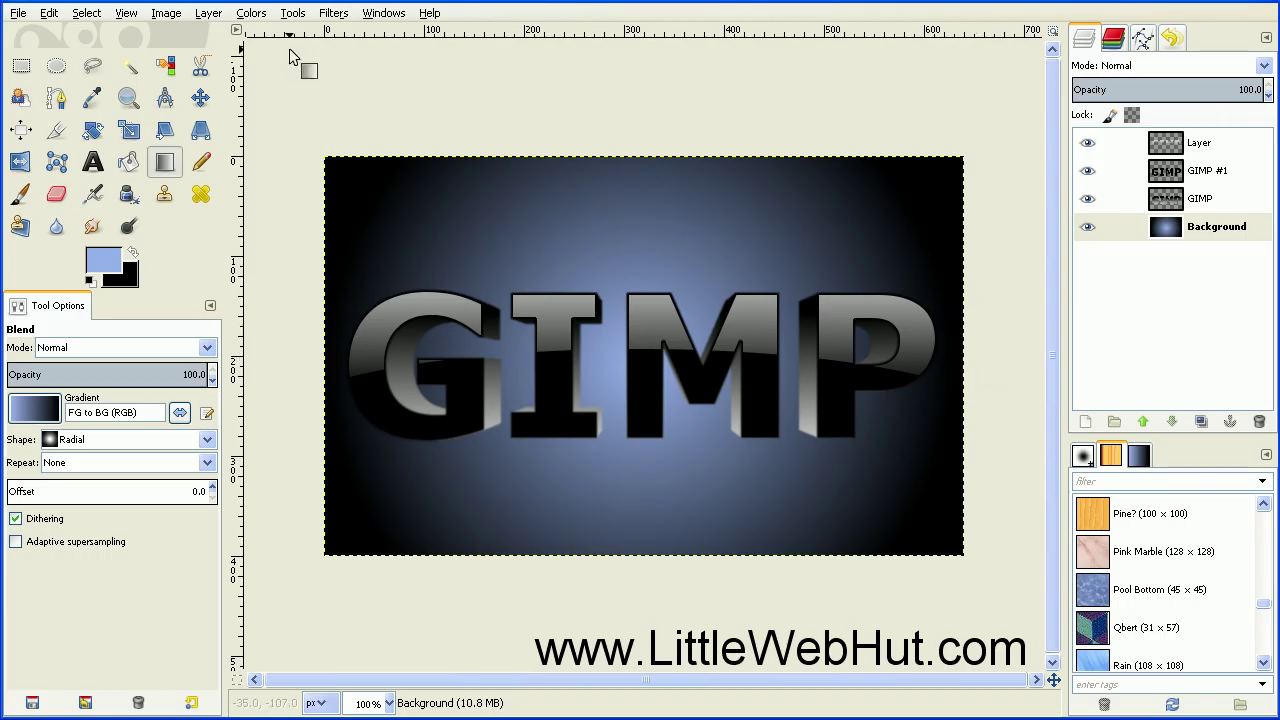
click(156, 14)
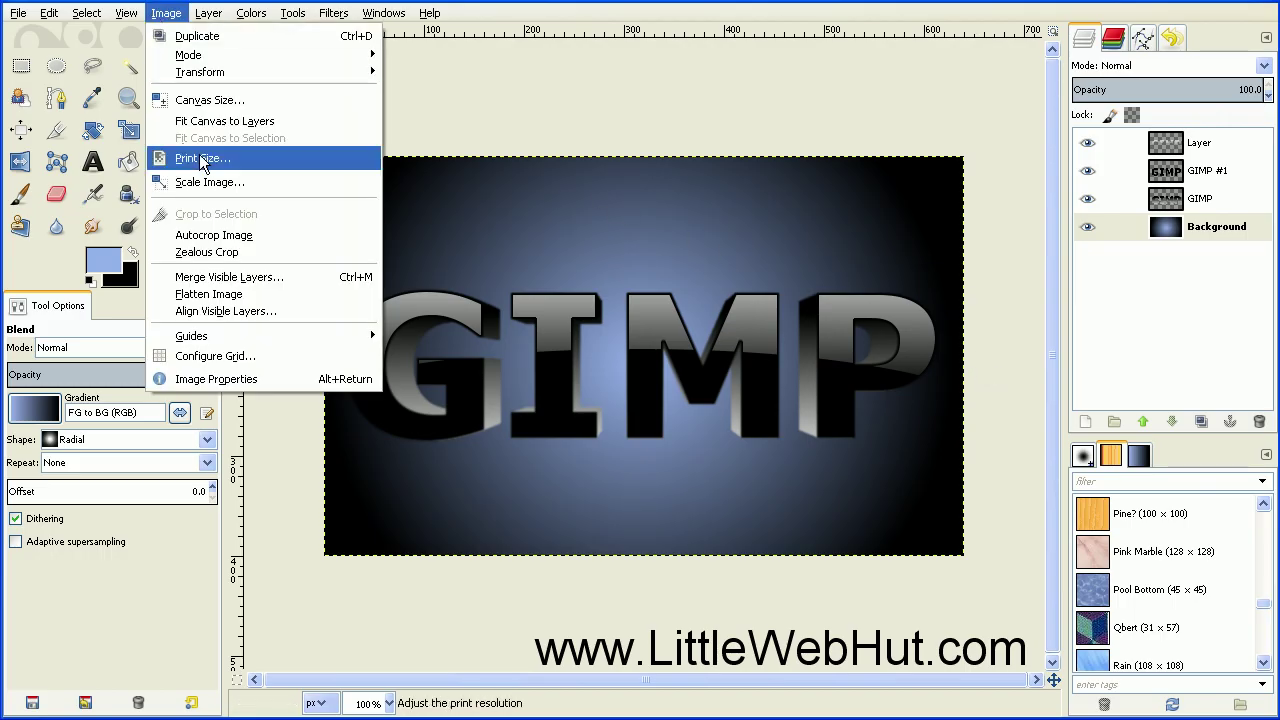
Merge the lettering and blue backdrop layers with Image > Flatten Image
click(222, 296)
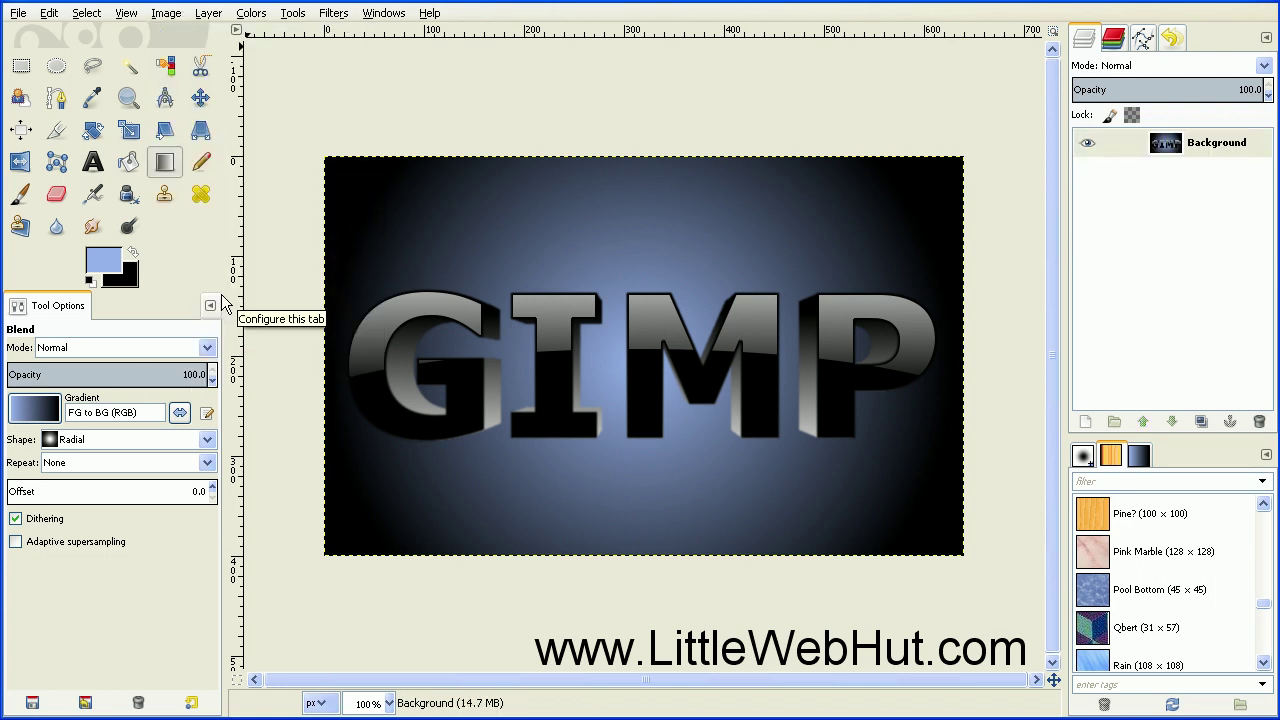